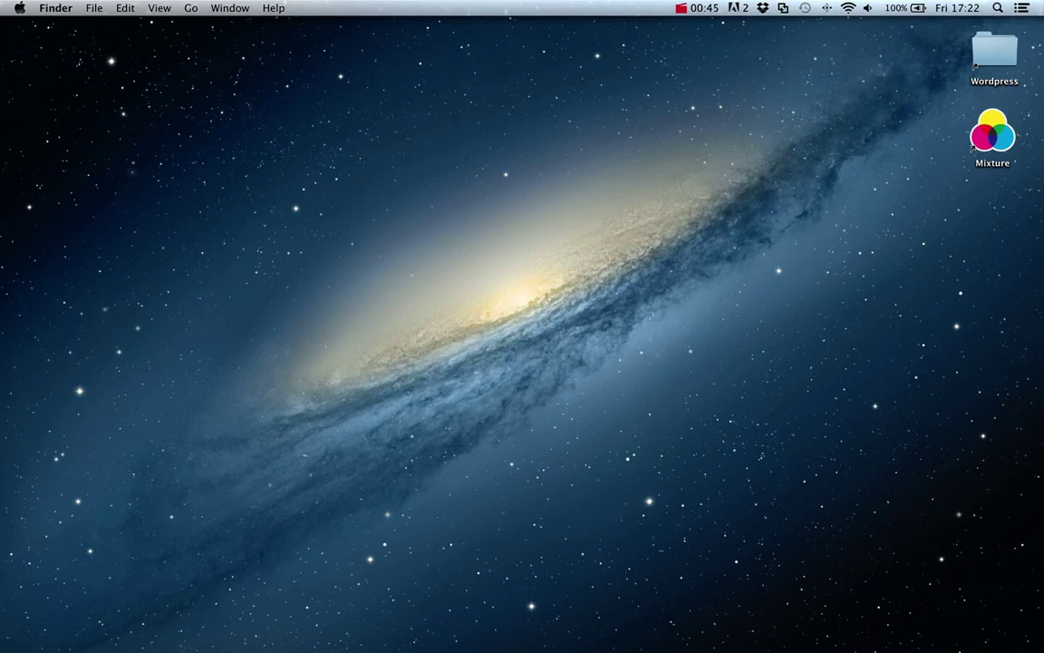
- Open MAMP and start the Apache and MySQL servers
{"action": "left_click", "coordinate": [659, 627]}
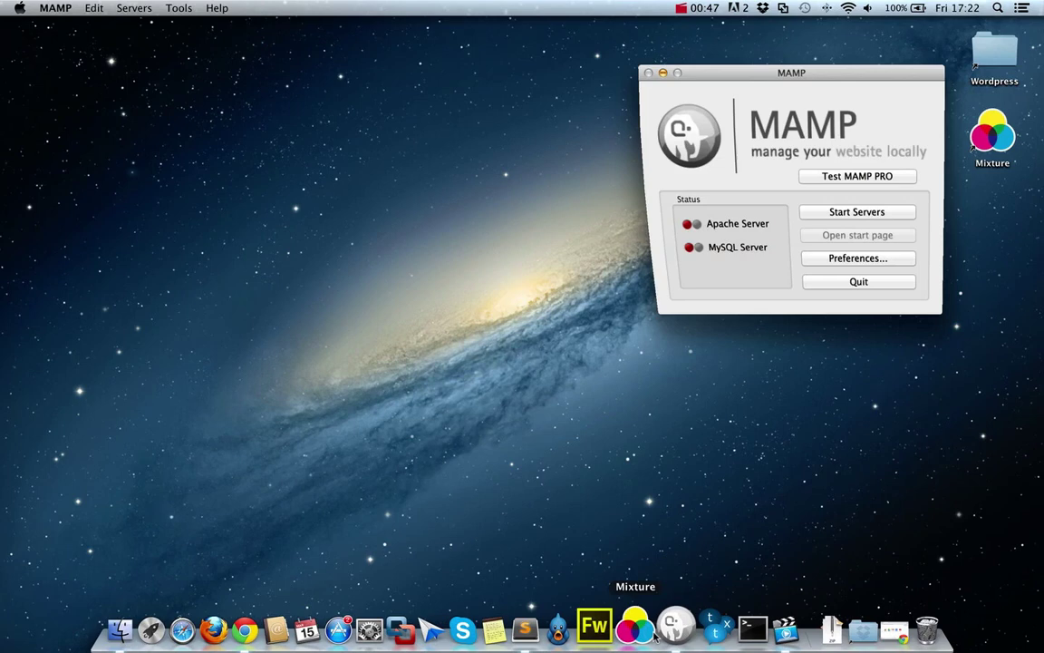
{"action": "left_click", "coordinate": [832, 198]}
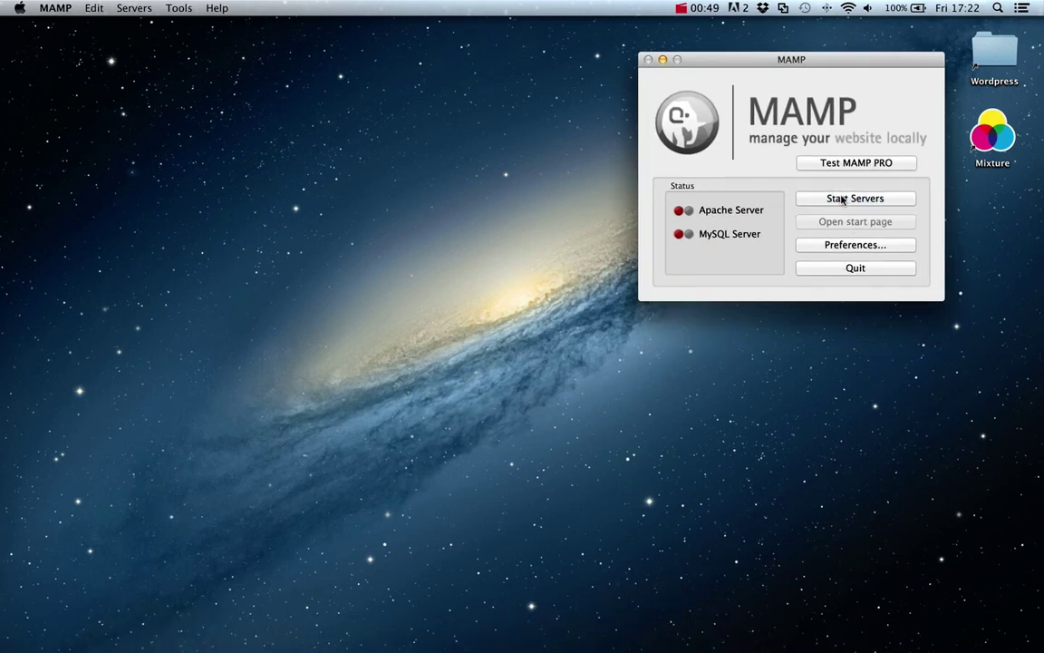
- Switch to Google Chrome, load localhost:8888 and open the wordpress site from the directory listing
{"action": "mouse_move", "coordinate": [457, 645]}
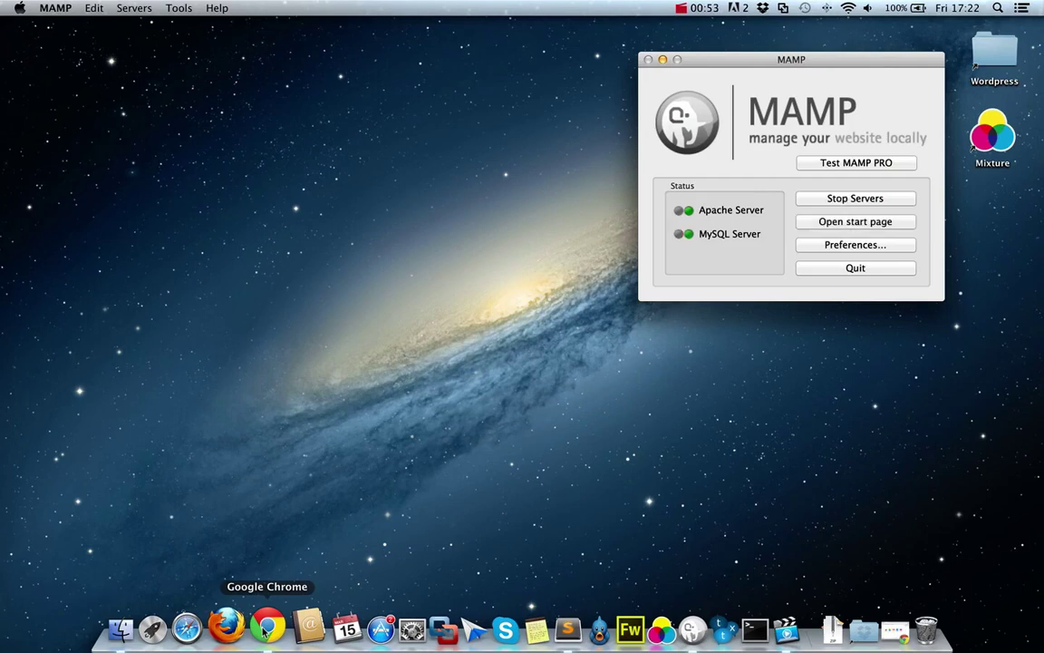
{"action": "left_click", "coordinate": [268, 626]}
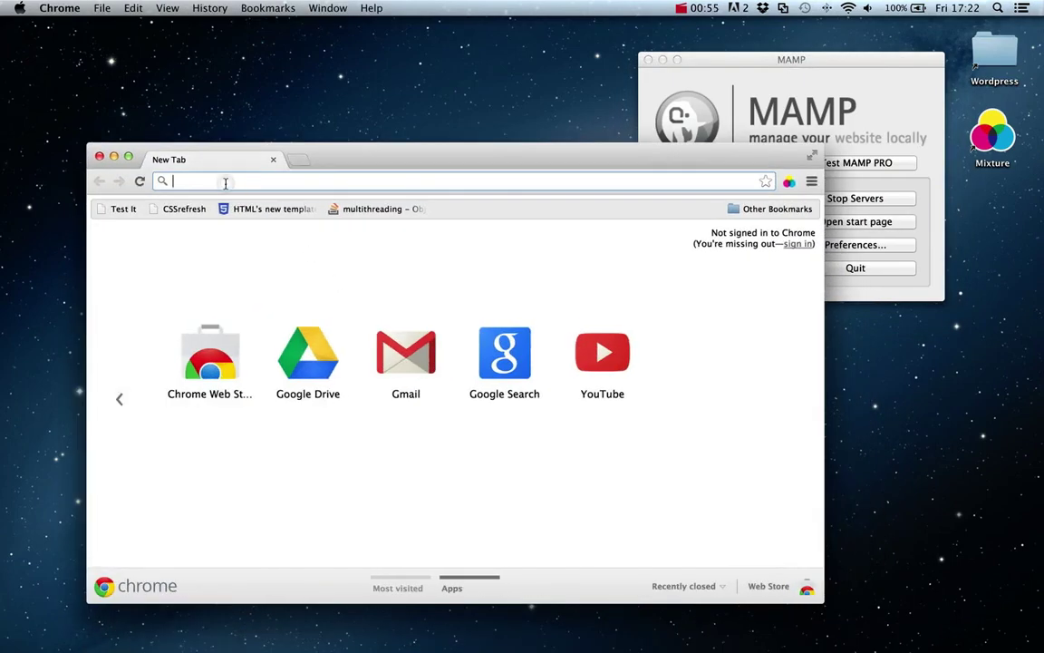
{"action": "type", "text": "local"}
{"action": "key", "text": "Right"}
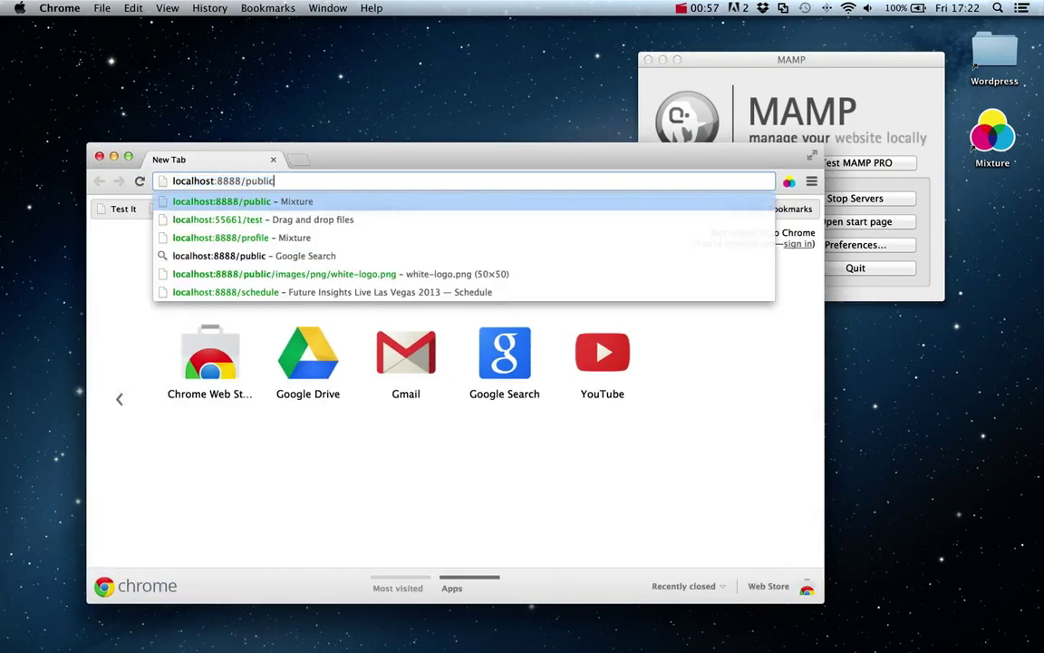
{"action": "key", "text": "BackSpace"}
{"action": "key", "text": "BackSpace"}
{"action": "key", "text": "BackSpace"}
{"action": "key", "text": "BackSpace"}
{"action": "key", "text": "BackSpace"}
{"action": "key", "text": "BackSpace"}
{"action": "key", "text": "Return"}
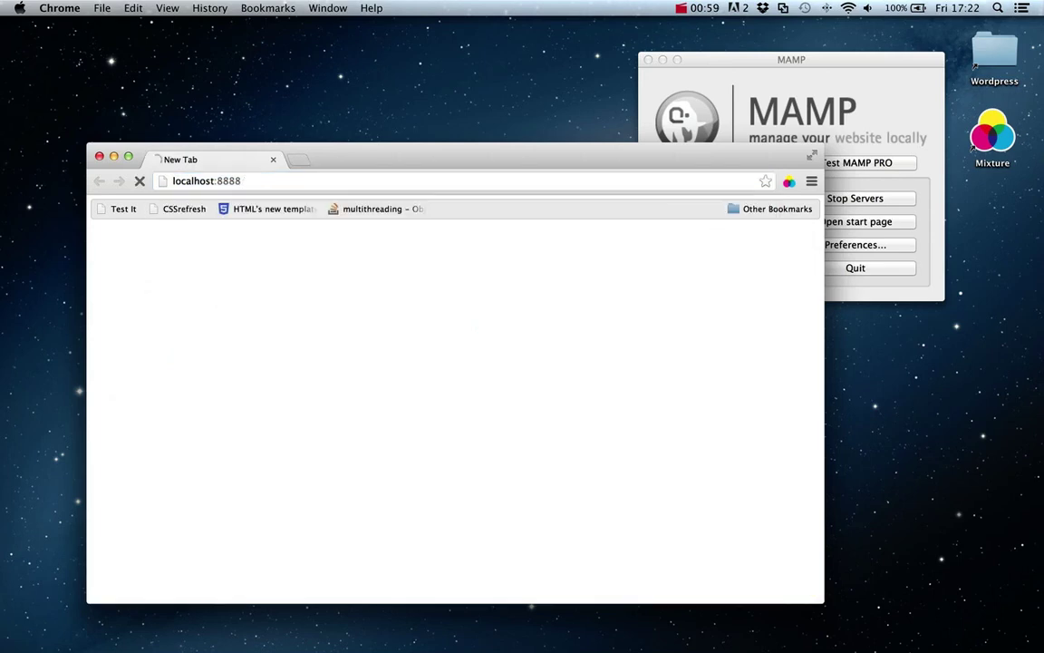
{"action": "left_click", "coordinate": [148, 250]}
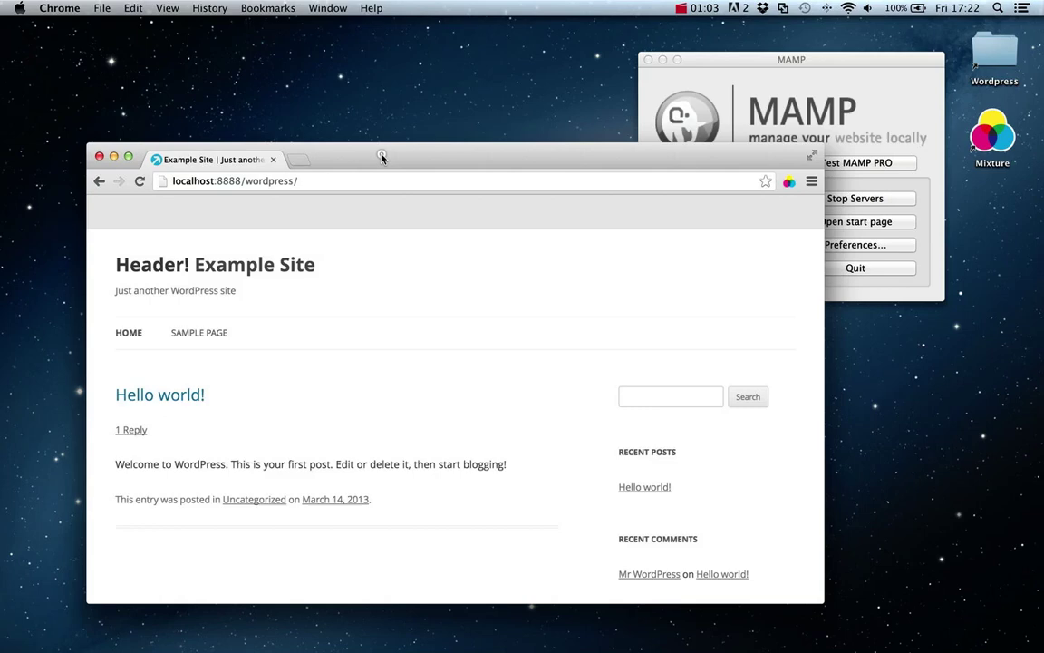
- Enlarge the browser window and check the site's Sample Page, the recent Hello world! post and the home page
{"action": "left_click_drag", "start_coordinate": [382, 154], "coordinate": [324, 52]}
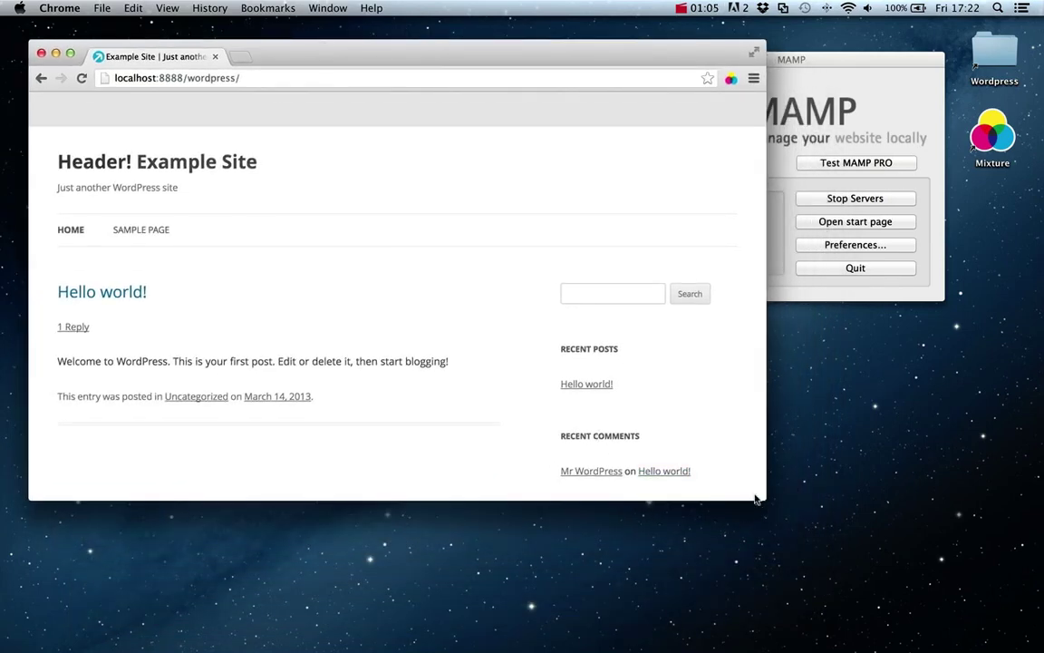
{"action": "left_click_drag", "start_coordinate": [762, 496], "coordinate": [862, 609]}
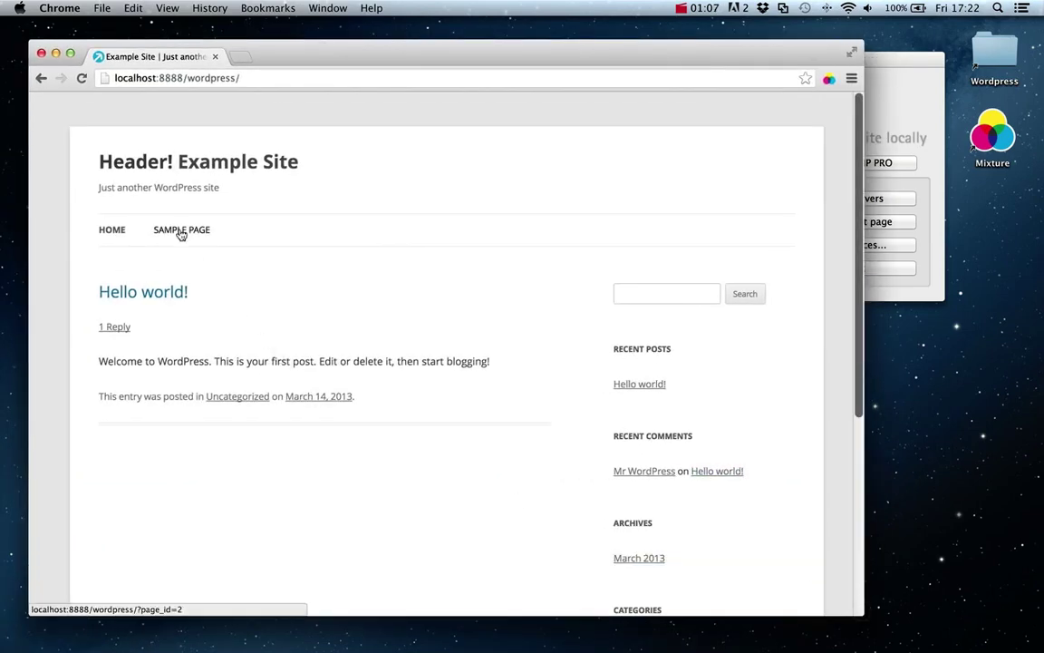
{"action": "left_click", "coordinate": [168, 231]}
{"action": "left_click", "coordinate": [644, 383]}
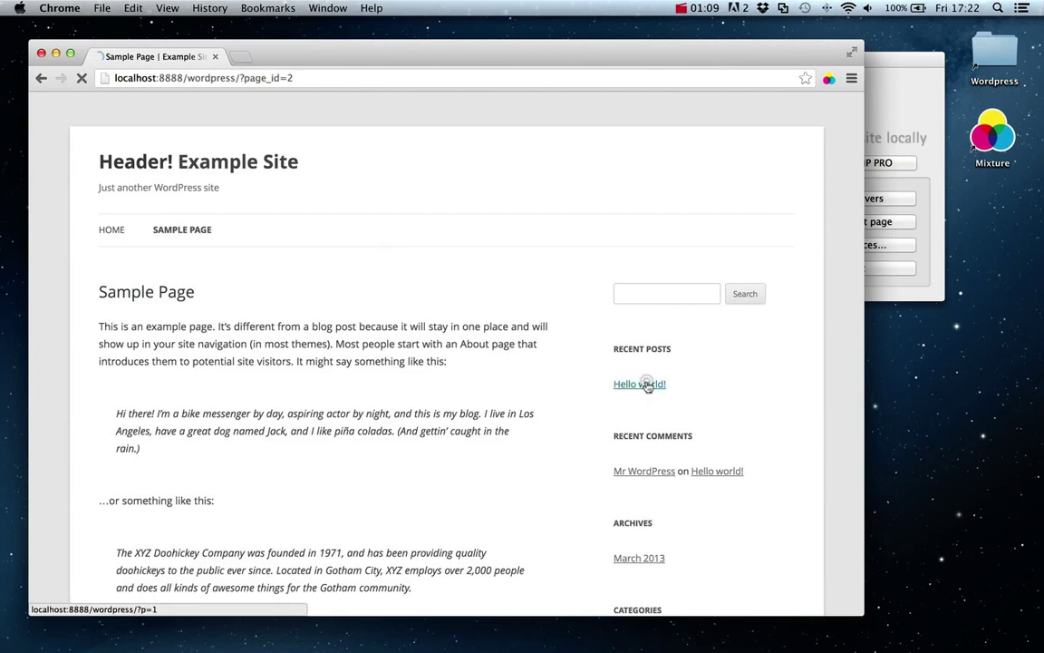
{"action": "left_click", "coordinate": [114, 232]}
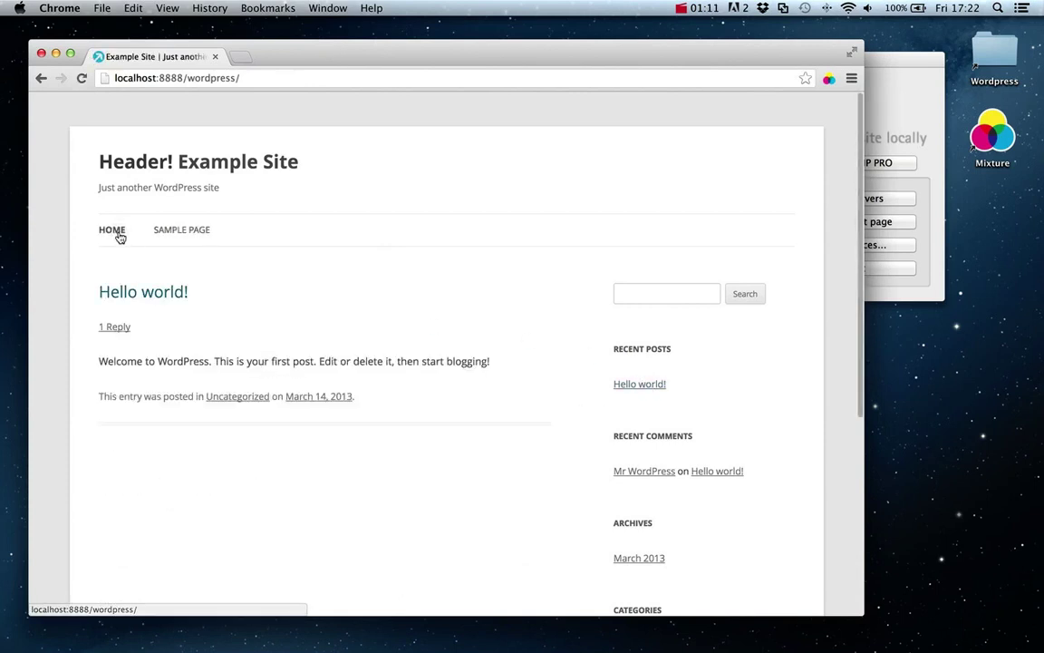
- Minimise MAMP and load the themes folder from wp-content in the Wordpress desktop folder into Mixture
{"action": "left_click", "coordinate": [919, 93]}
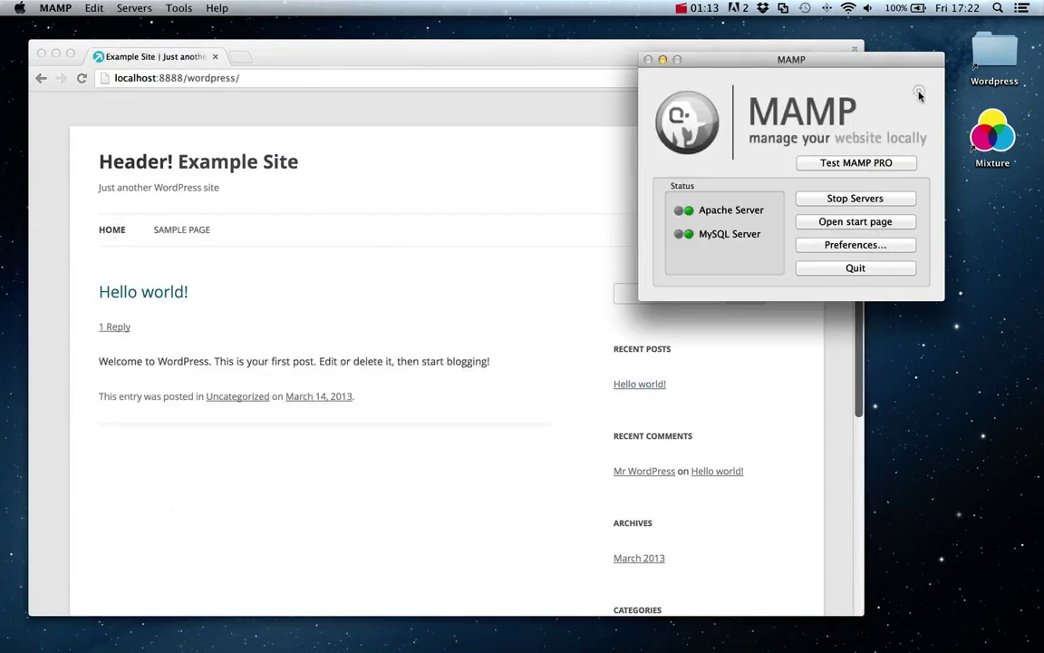
{"action": "left_click", "coordinate": [664, 61]}
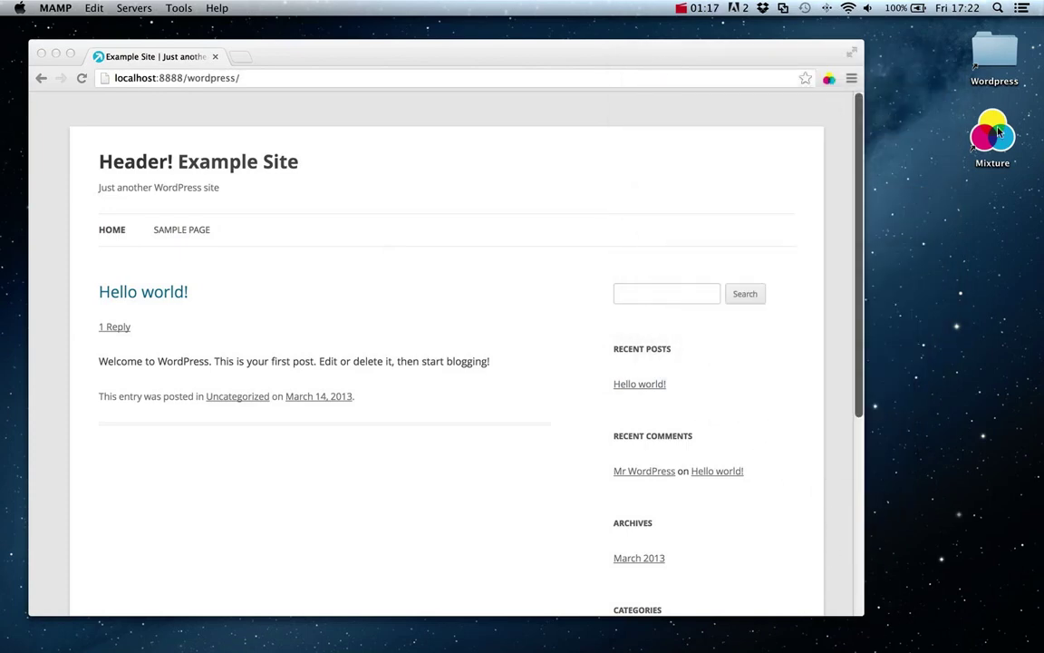
{"action": "left_click", "coordinate": [997, 55]}
{"action": "double_click", "coordinate": [997, 55]}
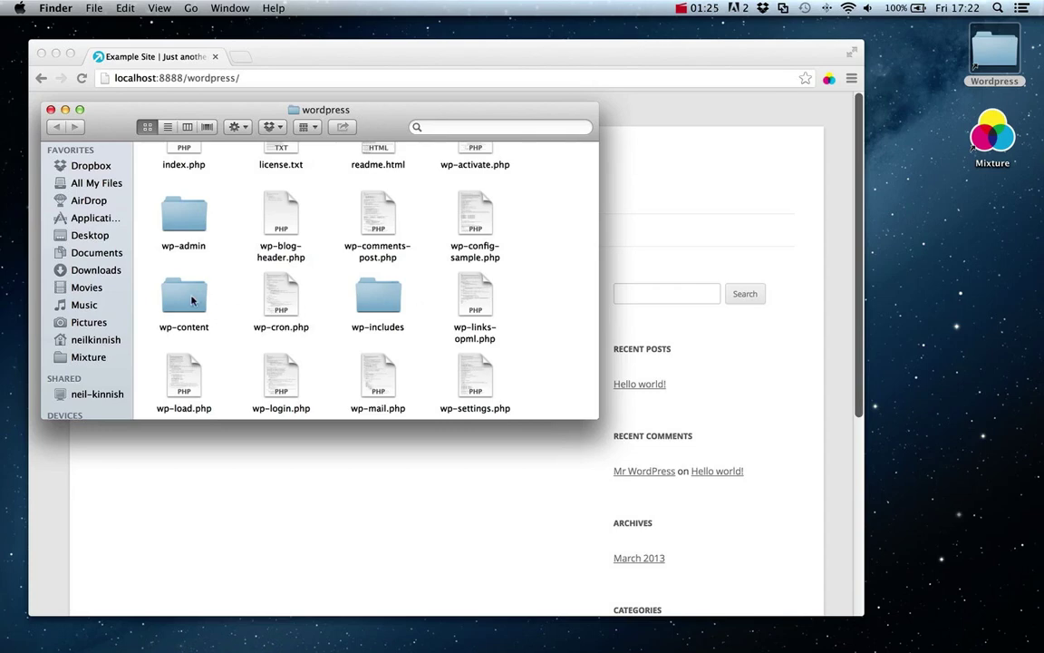
{"action": "double_click", "coordinate": [191, 299]}
{"action": "left_click", "coordinate": [381, 169]}
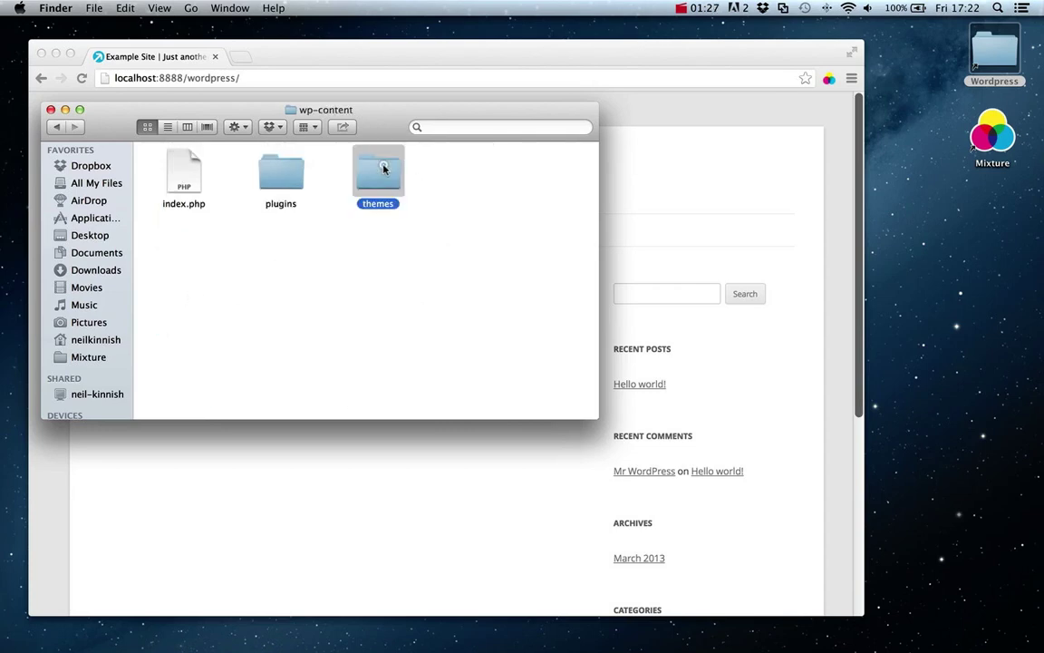
{"action": "left_click_drag", "start_coordinate": [381, 169], "coordinate": [1000, 134]}
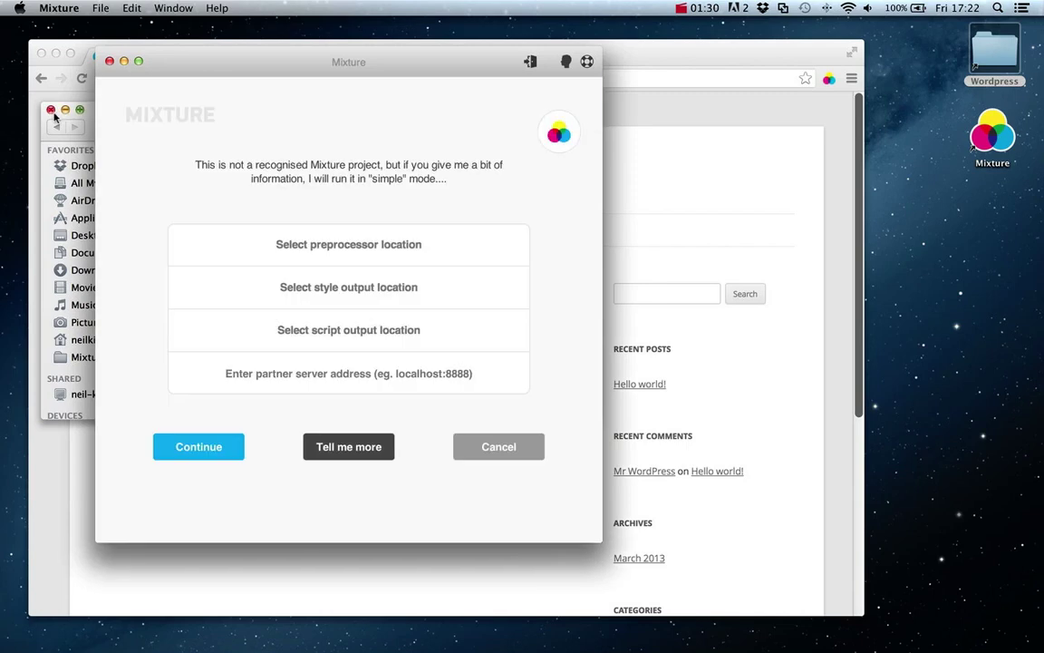
{"action": "left_click", "coordinate": [51, 109]}
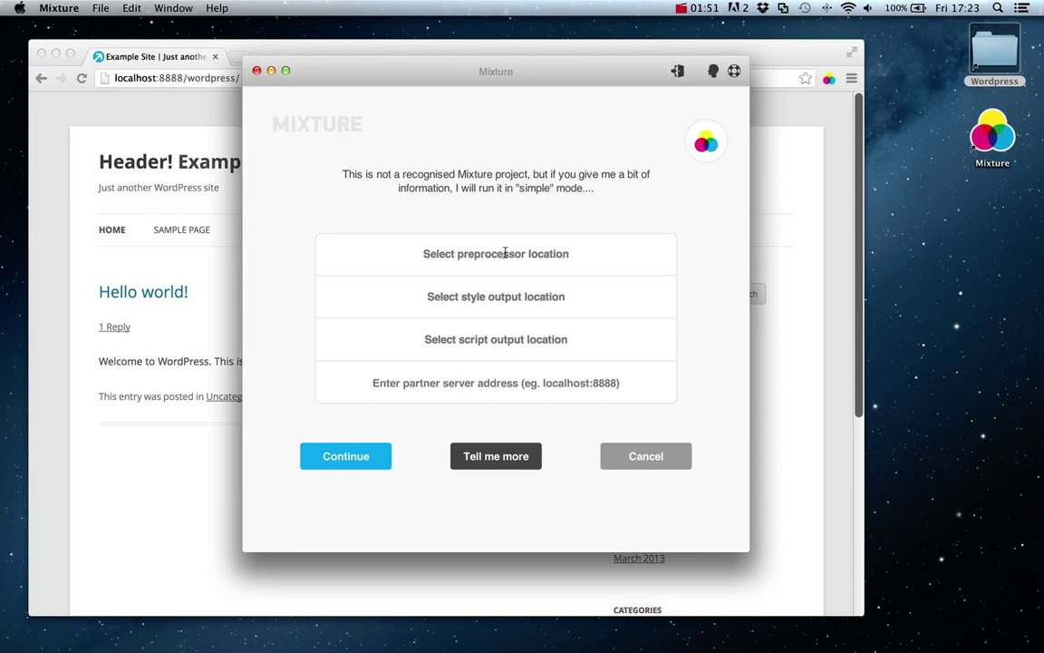
{"action": "left_click", "coordinate": [505, 254]}
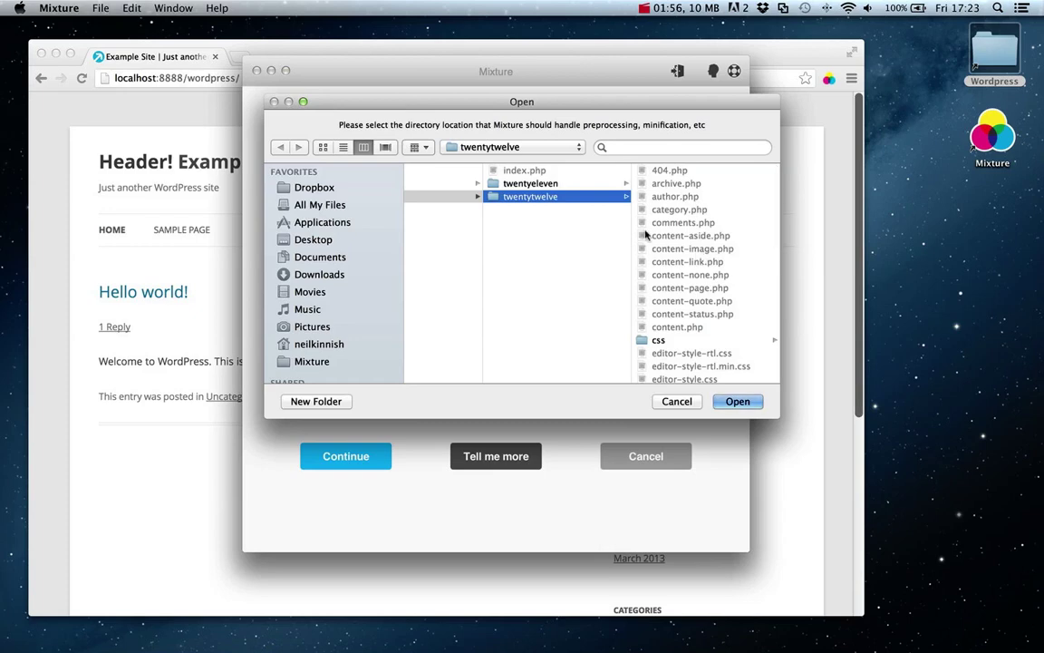
{"action": "left_click", "coordinate": [732, 401]}
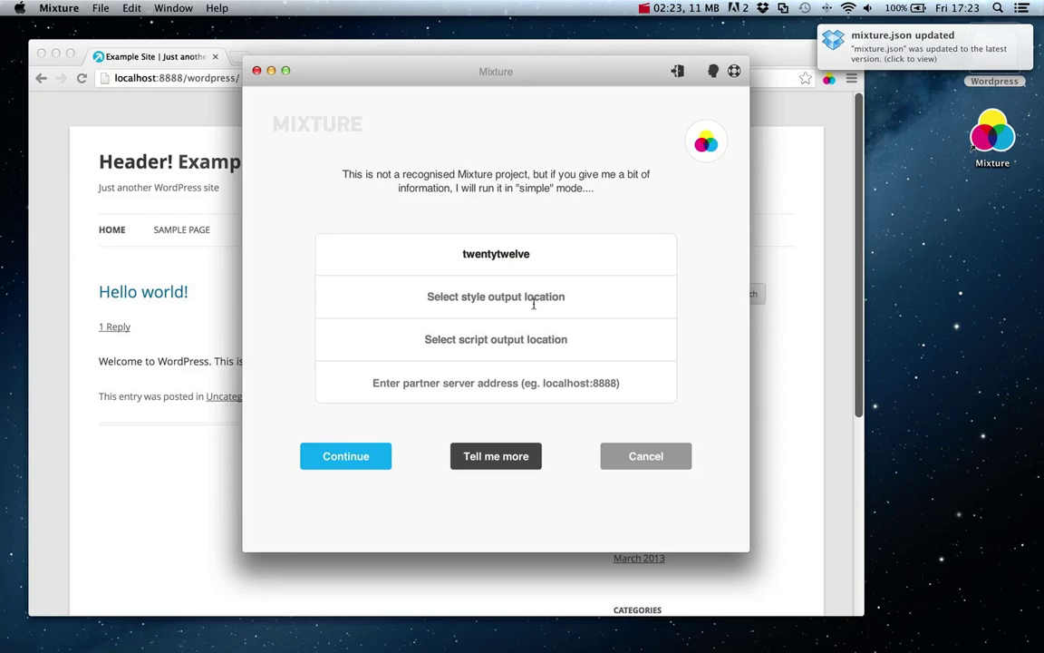
{"action": "left_click", "coordinate": [448, 383]}
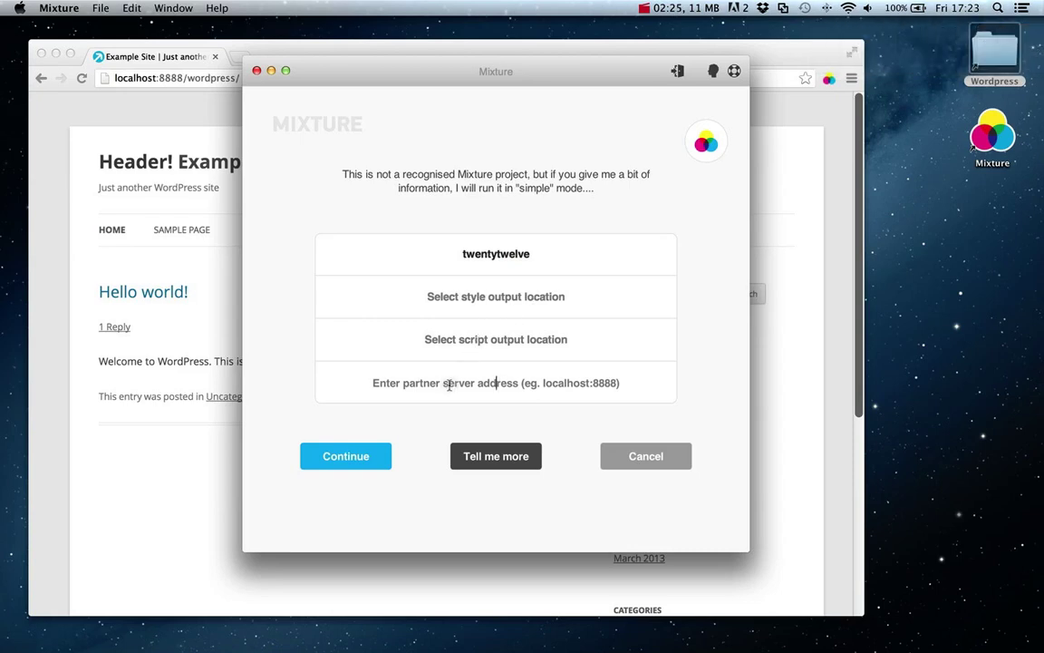
{"action": "type", "text": "http:"}
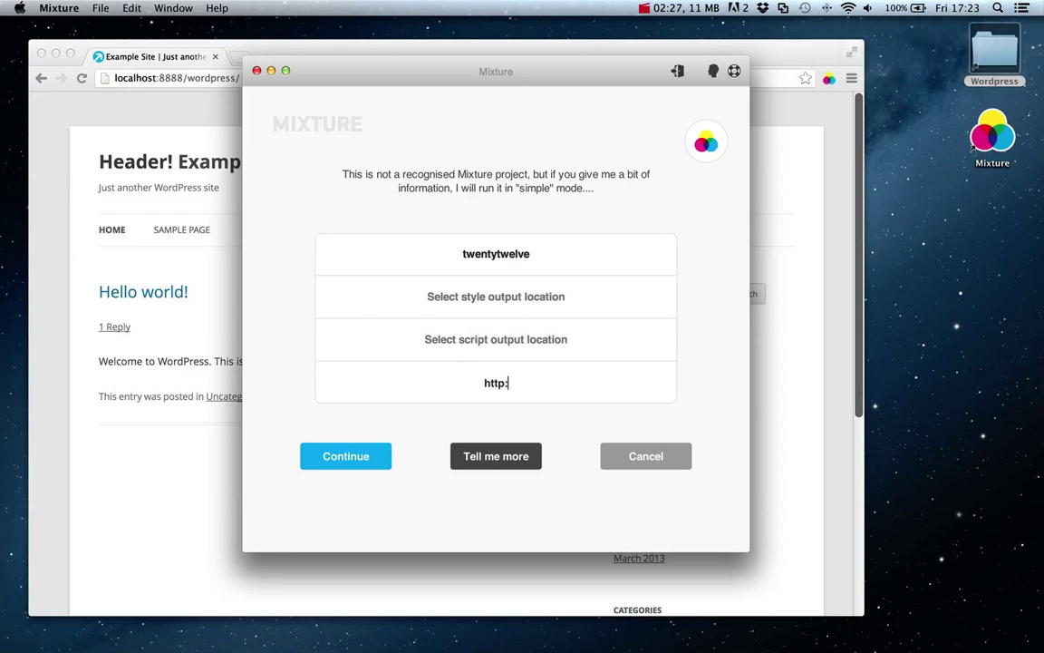
{"action": "type", "text": "//localohost"}
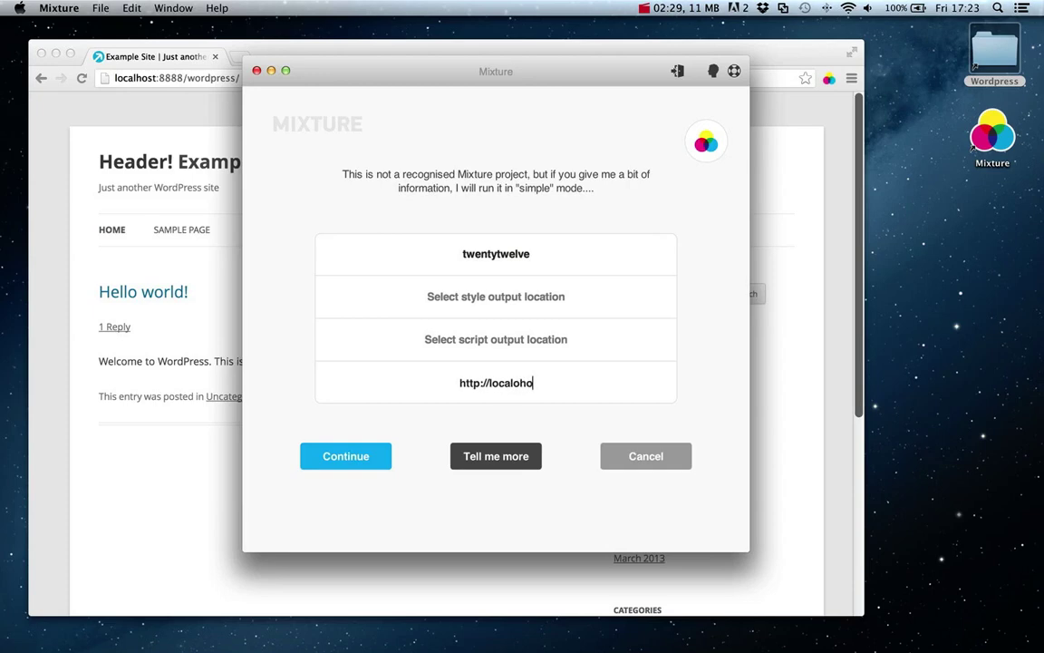
{"action": "key", "text": "BackSpace"}
{"action": "key", "text": "BackSpace"}
{"action": "key", "text": "BackSpace"}
{"action": "key", "text": "BackSpace"}
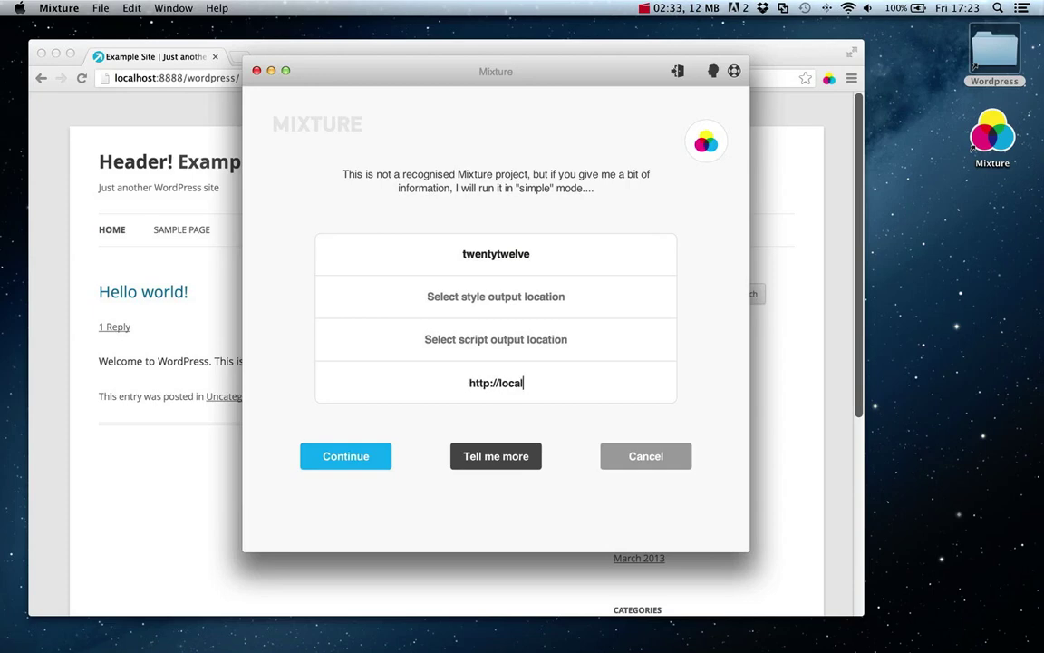
{"action": "type", "text": "host:8888"}
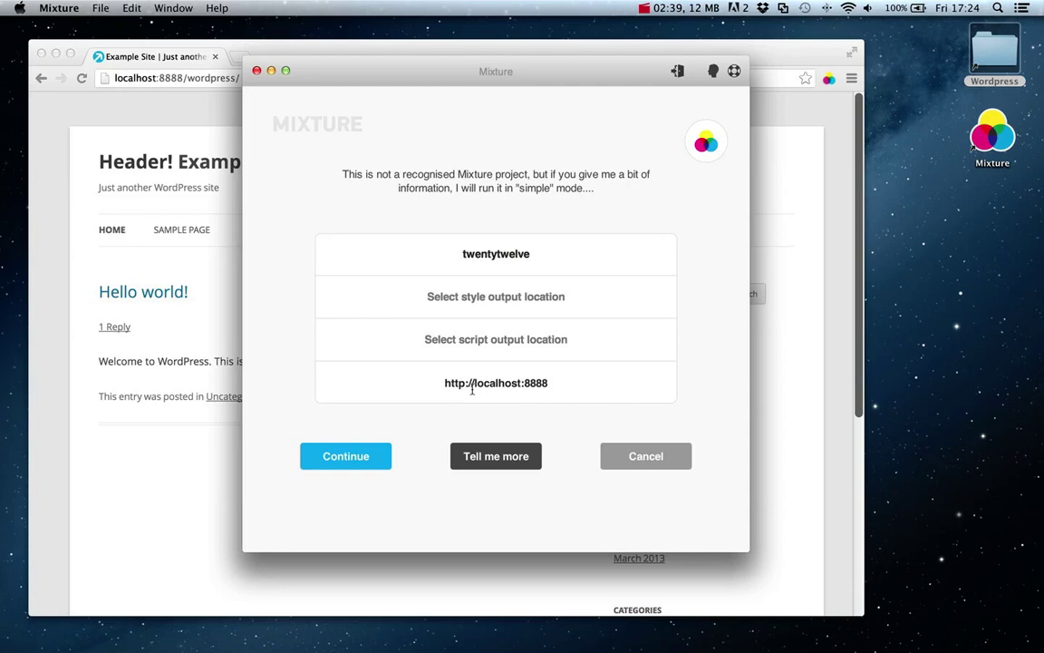
{"action": "left_click", "coordinate": [354, 455]}
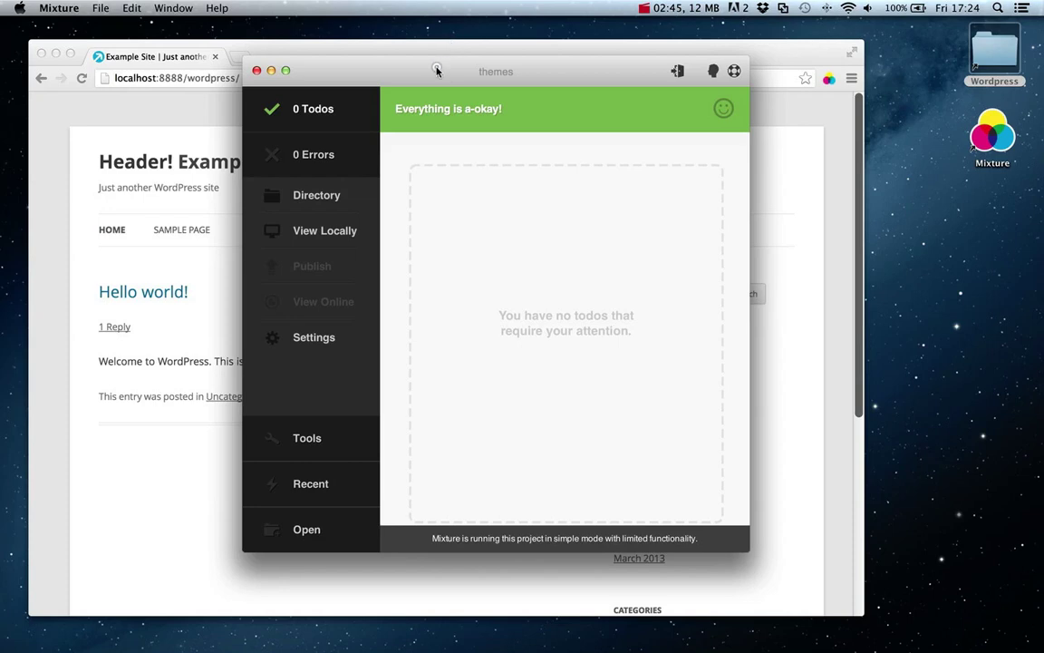
- View the Mixture project locally in Chrome, replacing the old localhost tab, and open the wordpress directory there
{"action": "left_click_drag", "start_coordinate": [439, 70], "coordinate": [713, 135]}
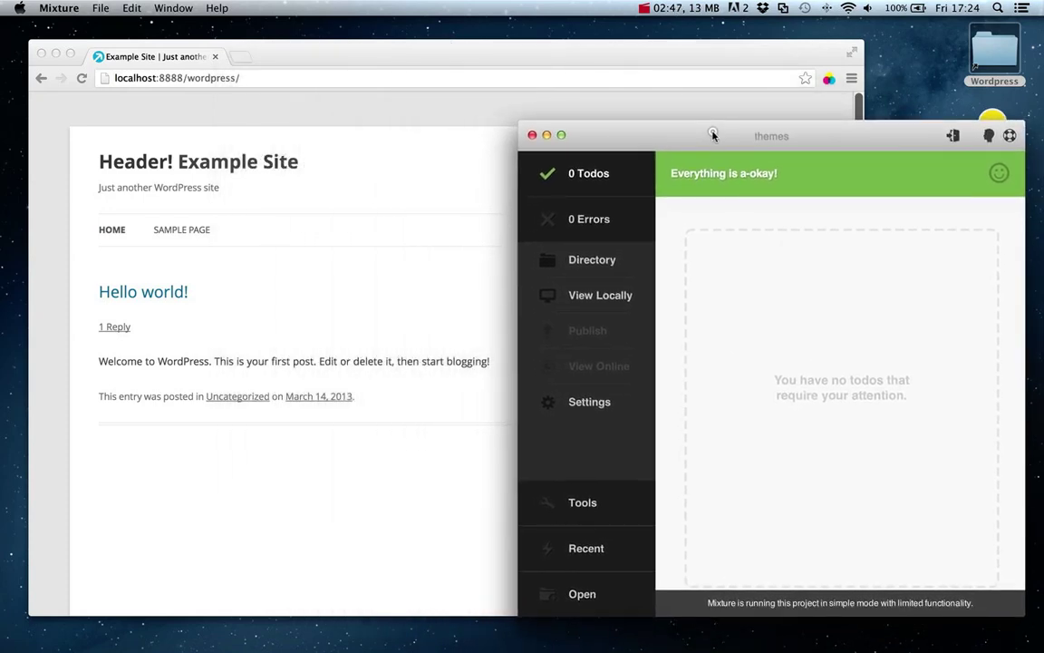
{"action": "left_click", "coordinate": [589, 301]}
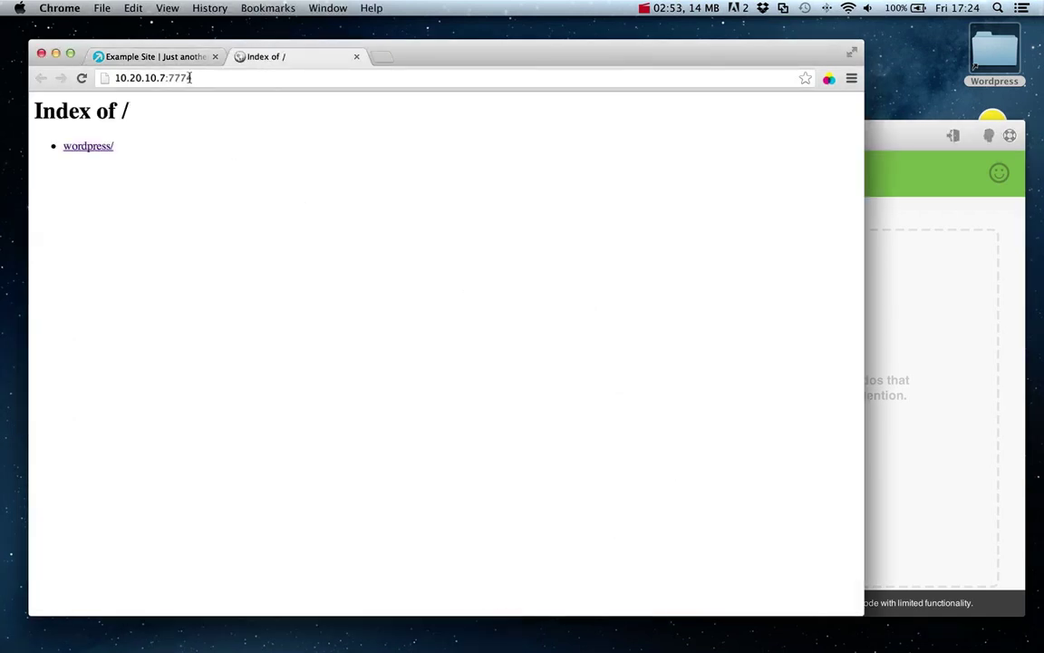
{"action": "left_click", "coordinate": [214, 56]}
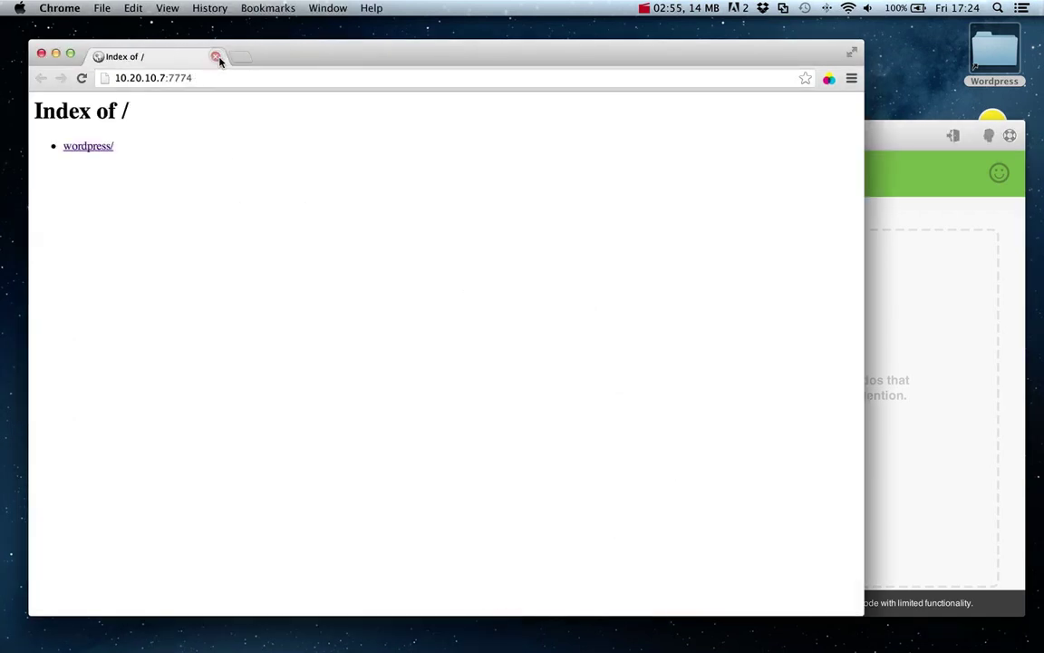
{"action": "left_click", "coordinate": [107, 147]}
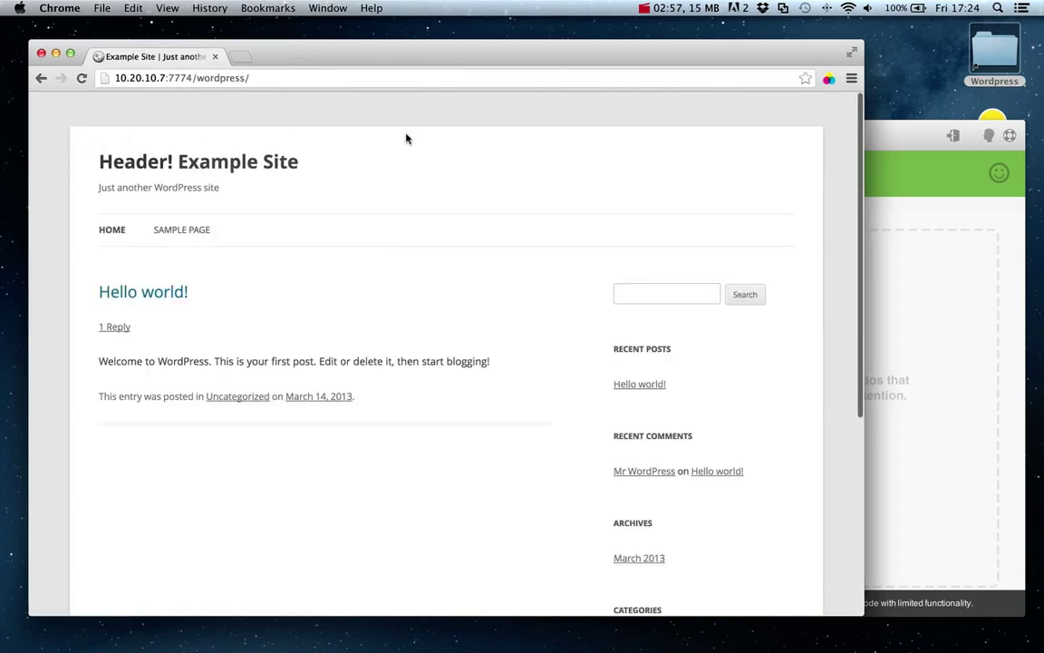
- Check the Sample Page, the Hello world! post and the home page on the Mixture-served site
{"action": "left_click", "coordinate": [167, 234]}
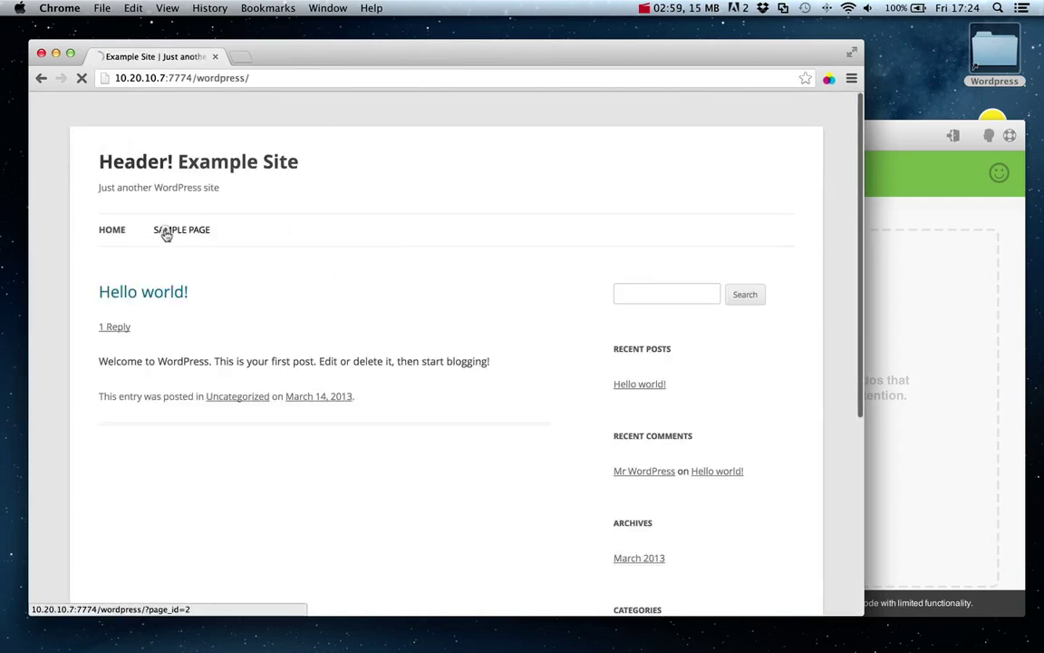
{"action": "left_click", "coordinate": [649, 387]}
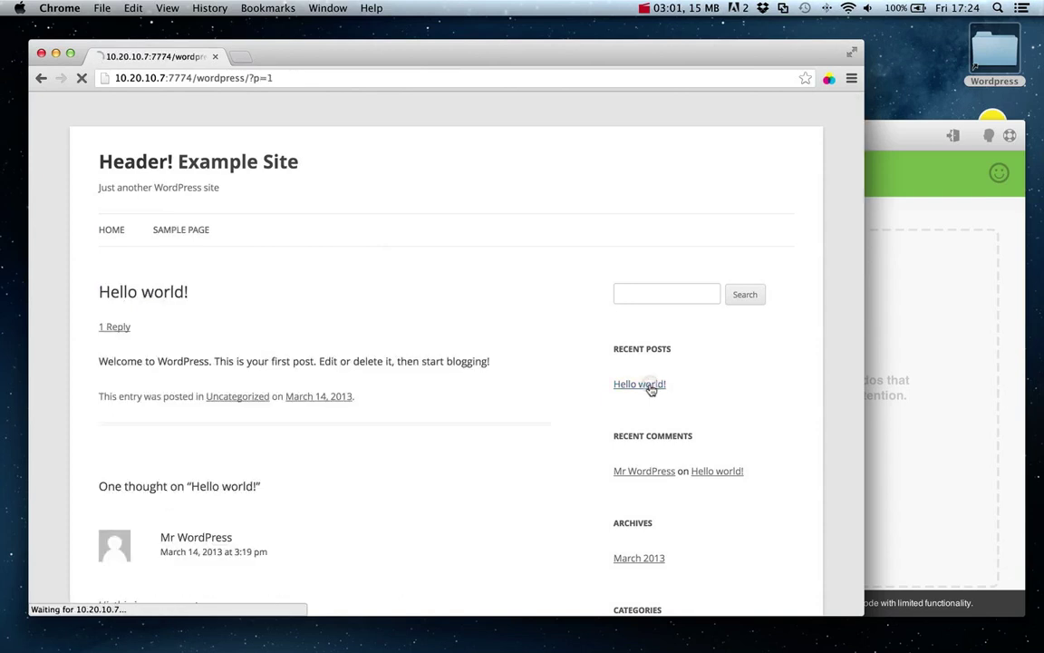
{"action": "left_click", "coordinate": [111, 230]}
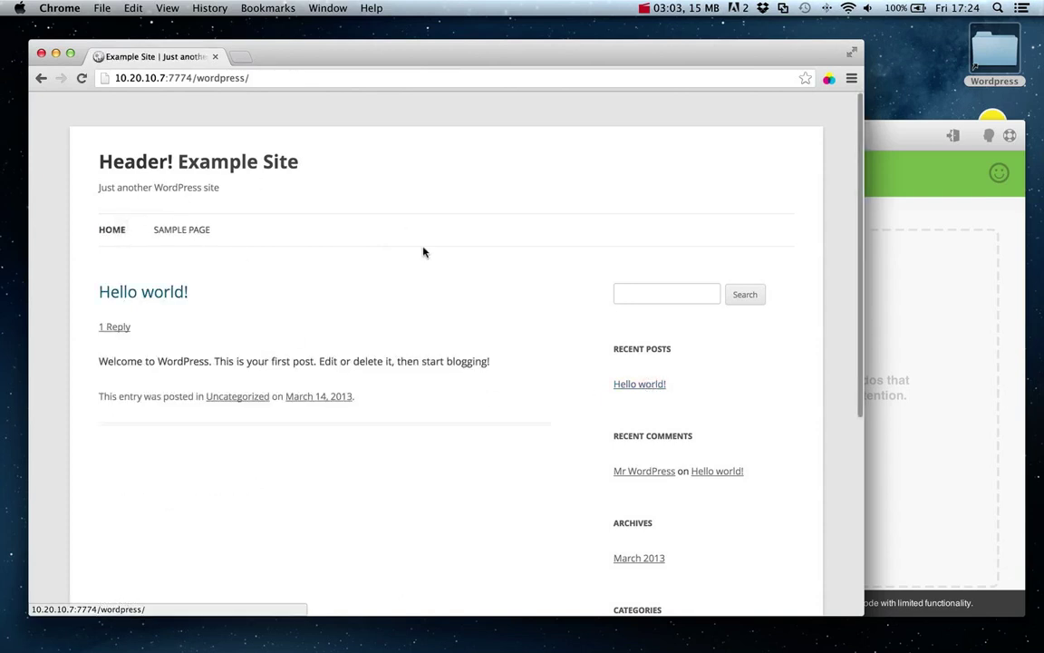
- Narrow the browser window and try to open the Wordpress desktop folder in Sublime Text 2
{"action": "left_click_drag", "start_coordinate": [852, 612], "coordinate": [634, 612]}
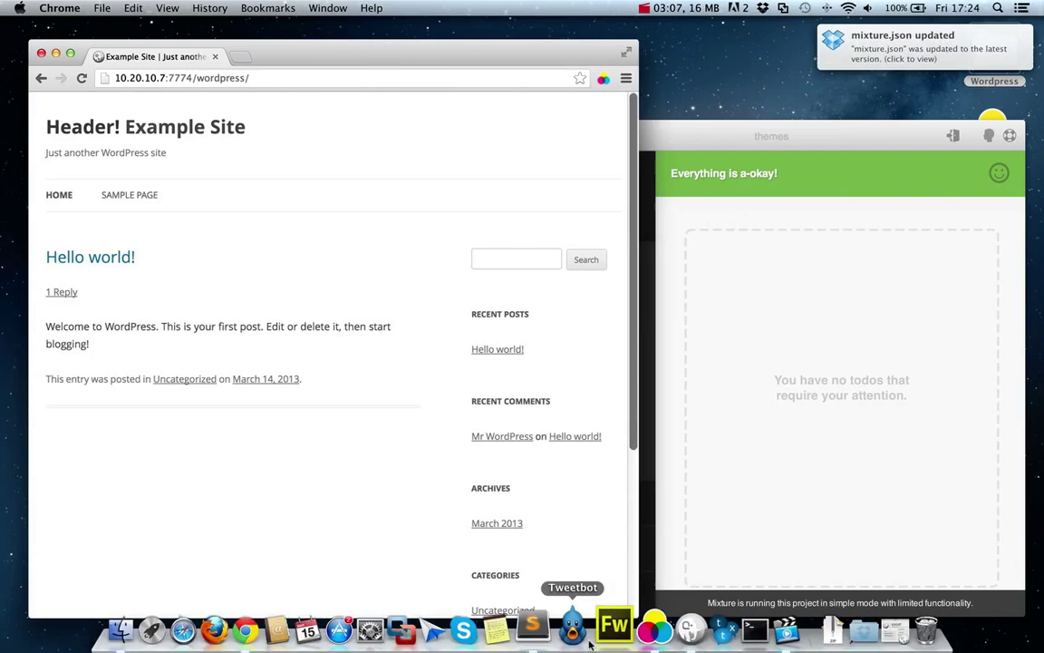
{"action": "left_click", "coordinate": [541, 626]}
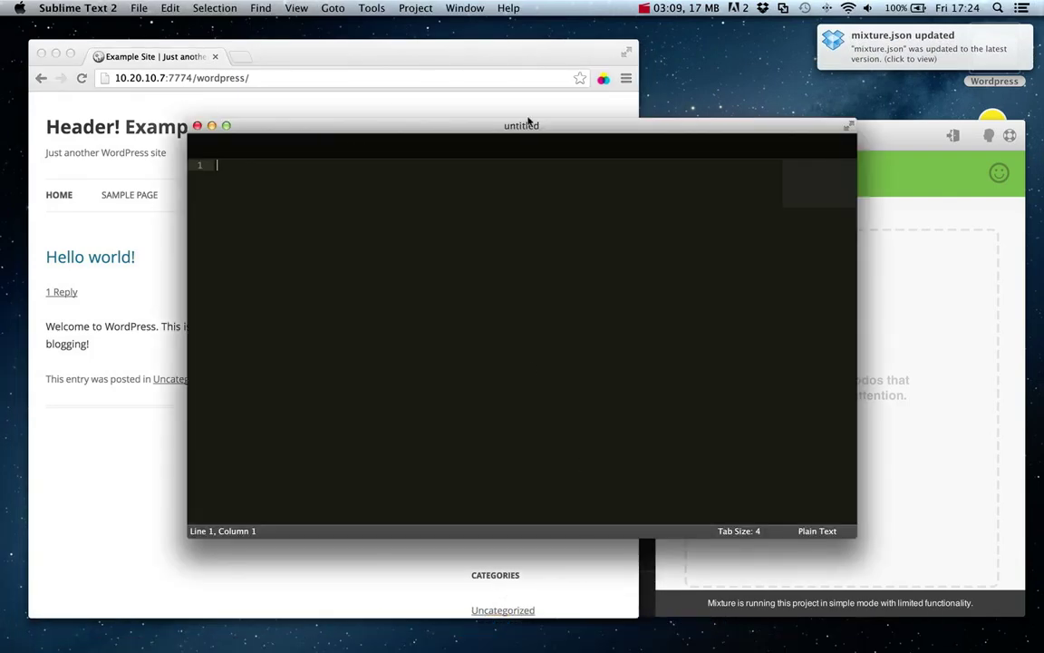
{"action": "left_click_drag", "start_coordinate": [993, 82], "coordinate": [552, 229]}
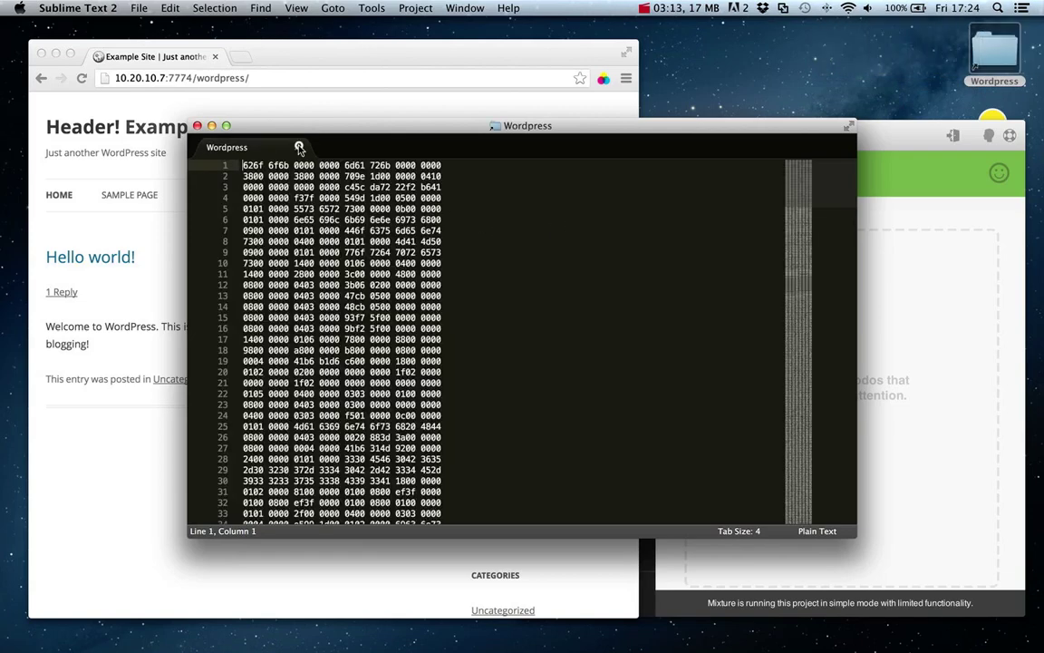
- Close the Wordpress file in the editor and open the Wordpress desktop folder's wp-content directory in Finder
{"action": "left_click", "coordinate": [297, 146]}
{"action": "left_click", "coordinate": [984, 58]}
{"action": "double_click", "coordinate": [984, 58]}
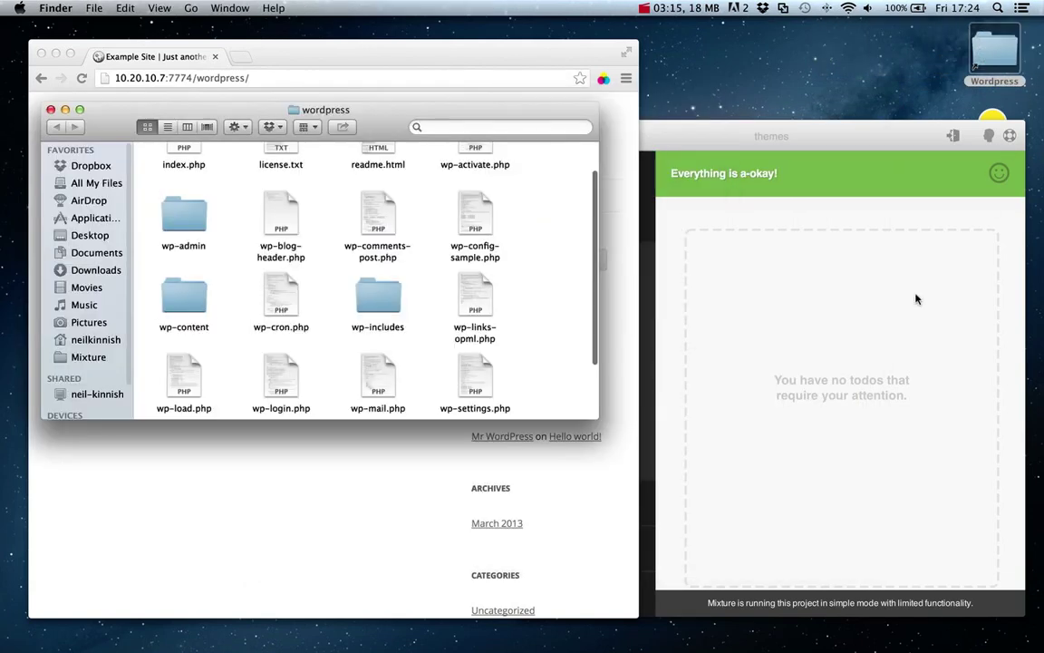
{"action": "left_click", "coordinate": [183, 297]}
{"action": "double_click", "coordinate": [183, 297]}
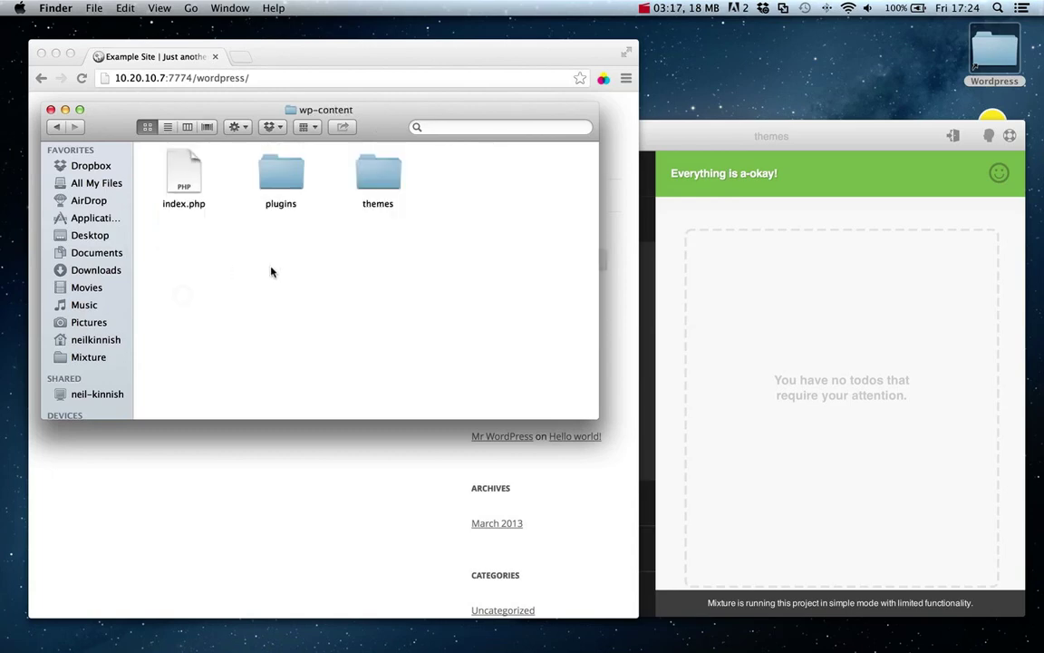
- Add the themes folder from wp-content to the Sublime Text 2 window, close the Finder window, and expand themes
{"action": "mouse_move", "coordinate": [501, 625]}
{"action": "left_click", "coordinate": [546, 624]}
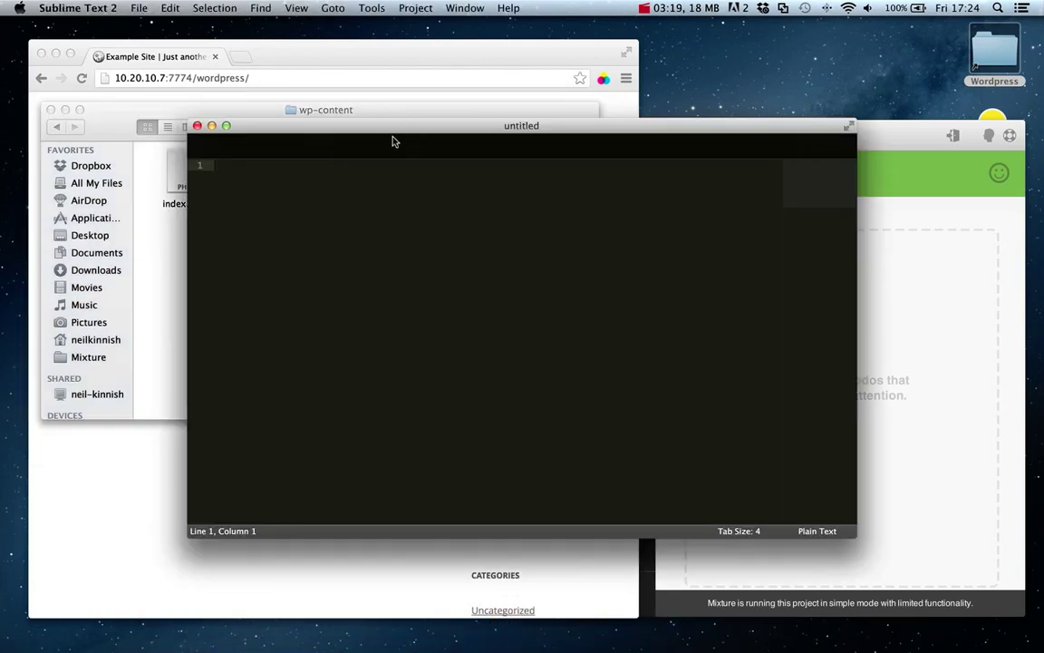
{"action": "left_click_drag", "start_coordinate": [392, 140], "coordinate": [520, 226]}
{"action": "left_click", "coordinate": [350, 159]}
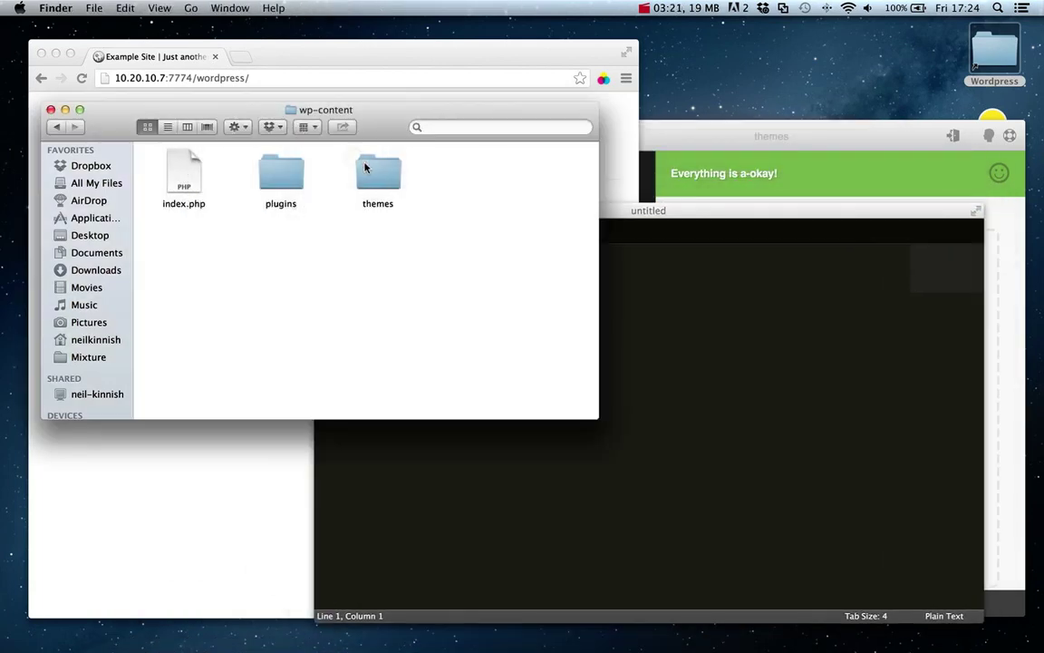
{"action": "left_click_drag", "start_coordinate": [366, 167], "coordinate": [625, 354]}
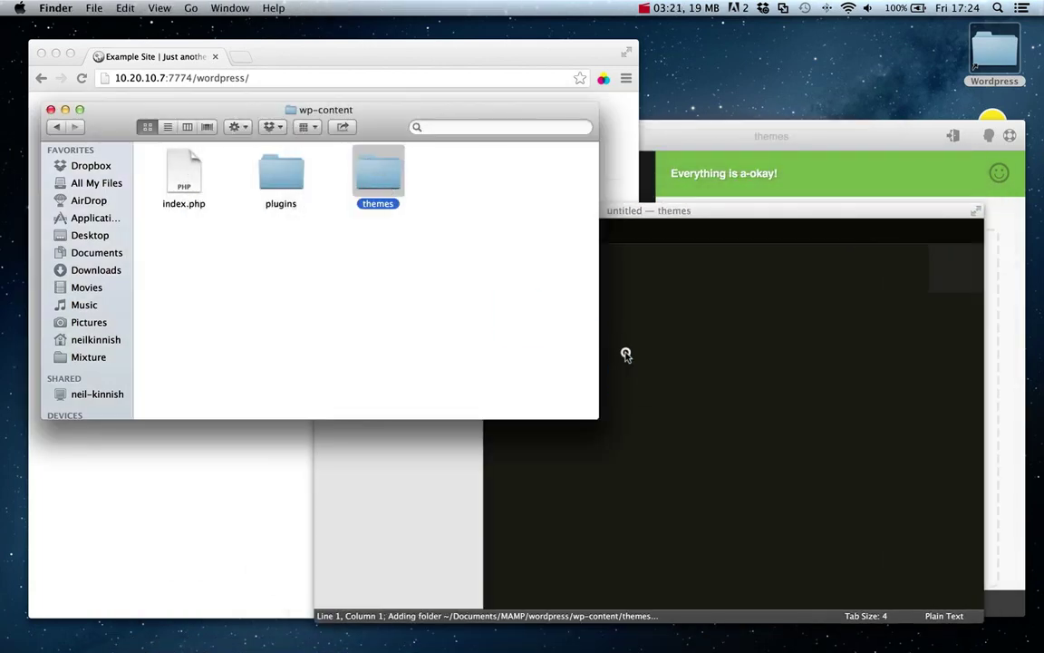
{"action": "left_click", "coordinate": [51, 109]}
{"action": "left_click", "coordinate": [345, 240]}
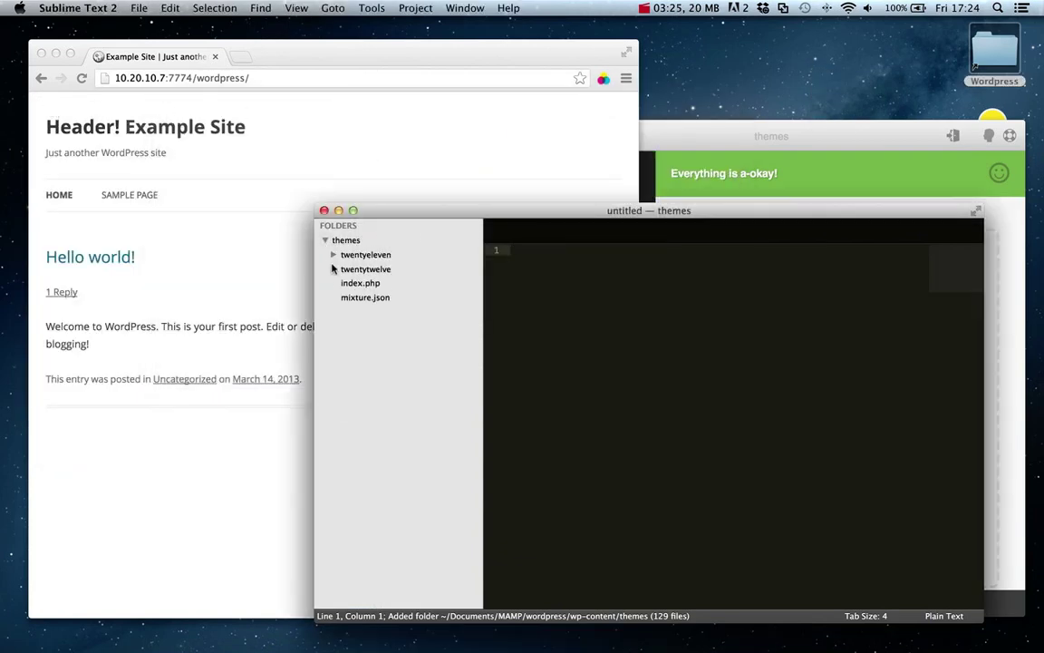
- View the project settings in mixture.json inside the themes folder
{"action": "left_click", "coordinate": [334, 270]}
{"action": "left_click", "coordinate": [334, 270]}
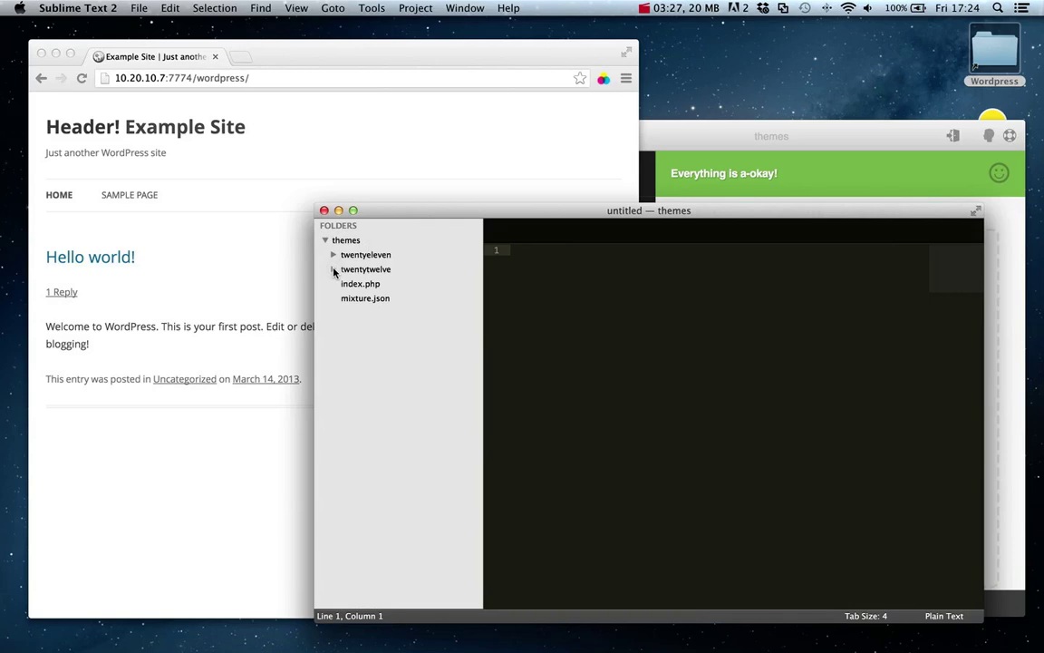
{"action": "left_click", "coordinate": [363, 299]}
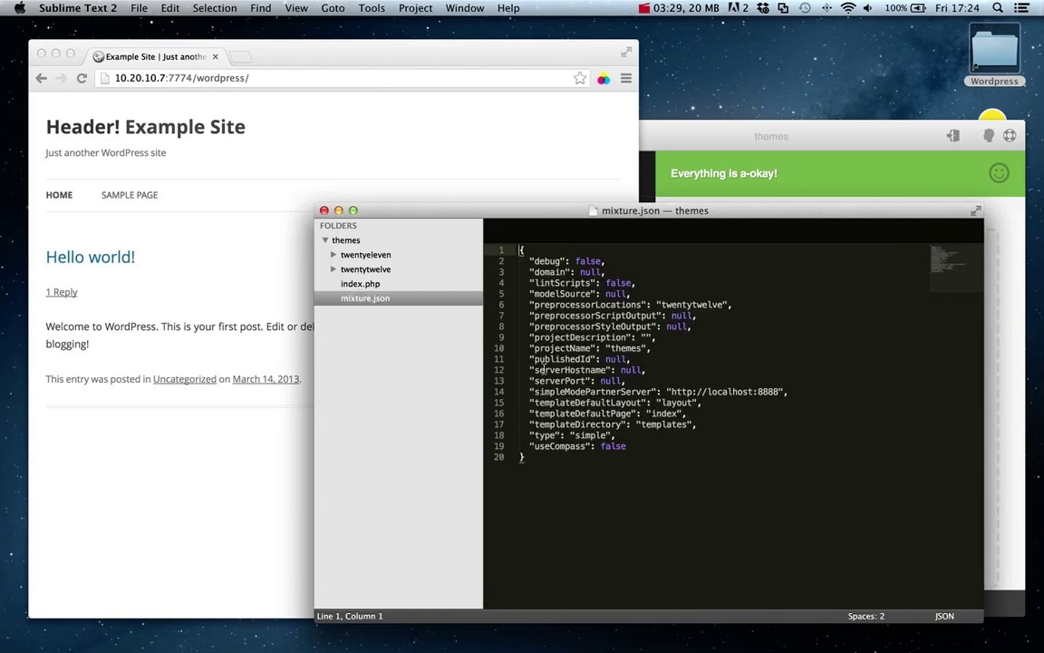
- Expand the twentytwelve theme folder and open its header.php file
{"action": "left_click", "coordinate": [334, 271]}
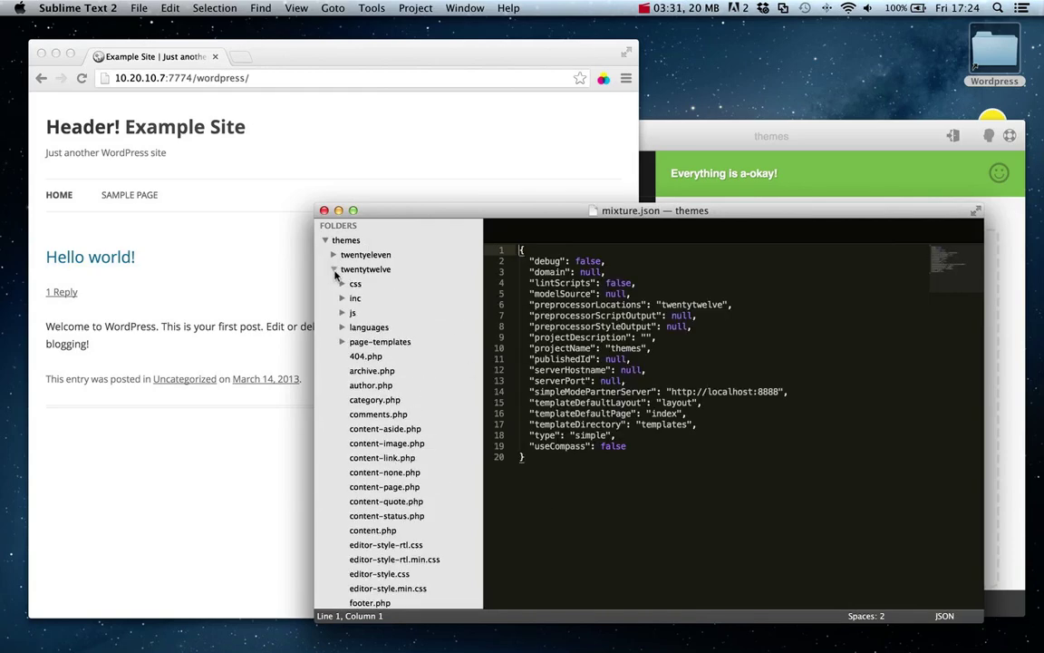
{"action": "scroll", "coordinate": [399, 326], "scroll_direction": "down", "scroll_amount": 5}
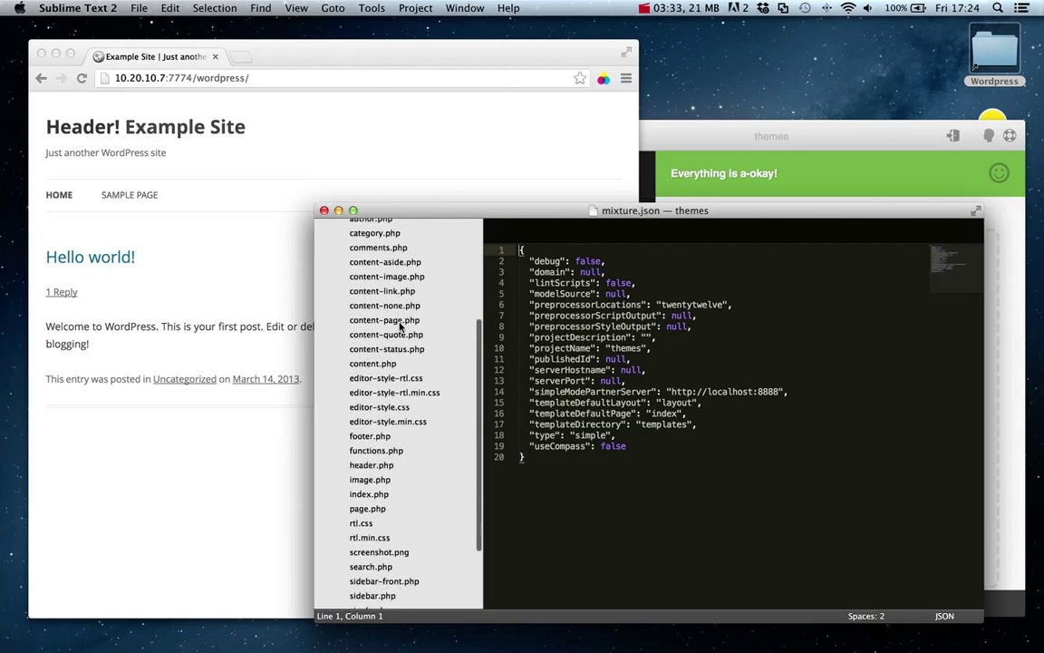
{"action": "scroll", "coordinate": [398, 328], "scroll_direction": "down", "scroll_amount": 3}
{"action": "scroll", "coordinate": [399, 327], "scroll_direction": "up", "scroll_amount": 5}
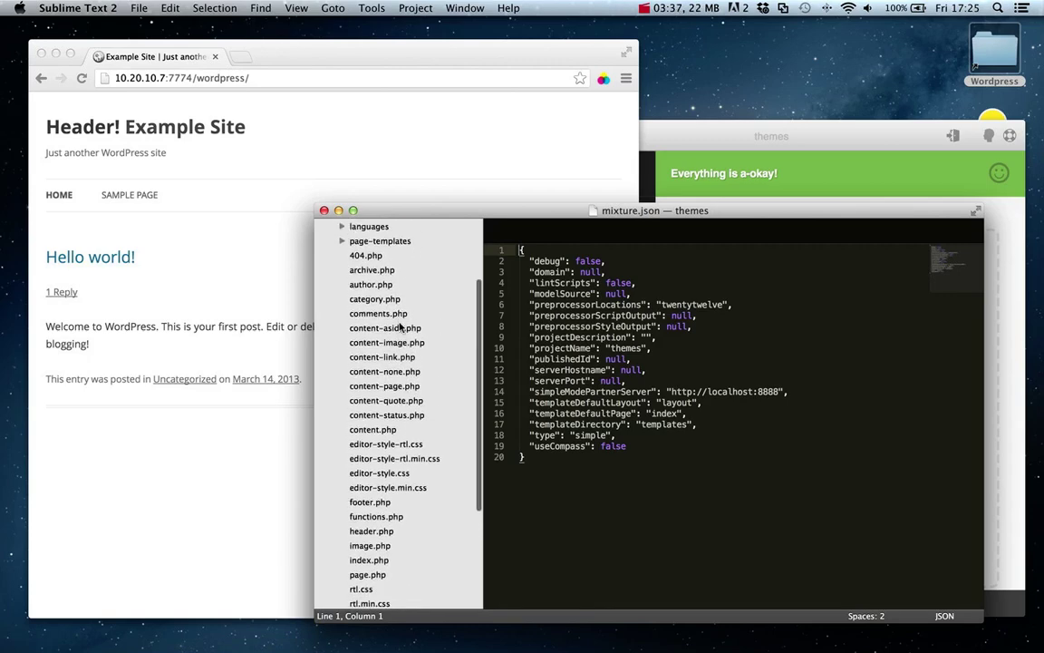
{"action": "scroll", "coordinate": [399, 327], "scroll_direction": "down", "scroll_amount": 2}
{"action": "left_click", "coordinate": [356, 504]}
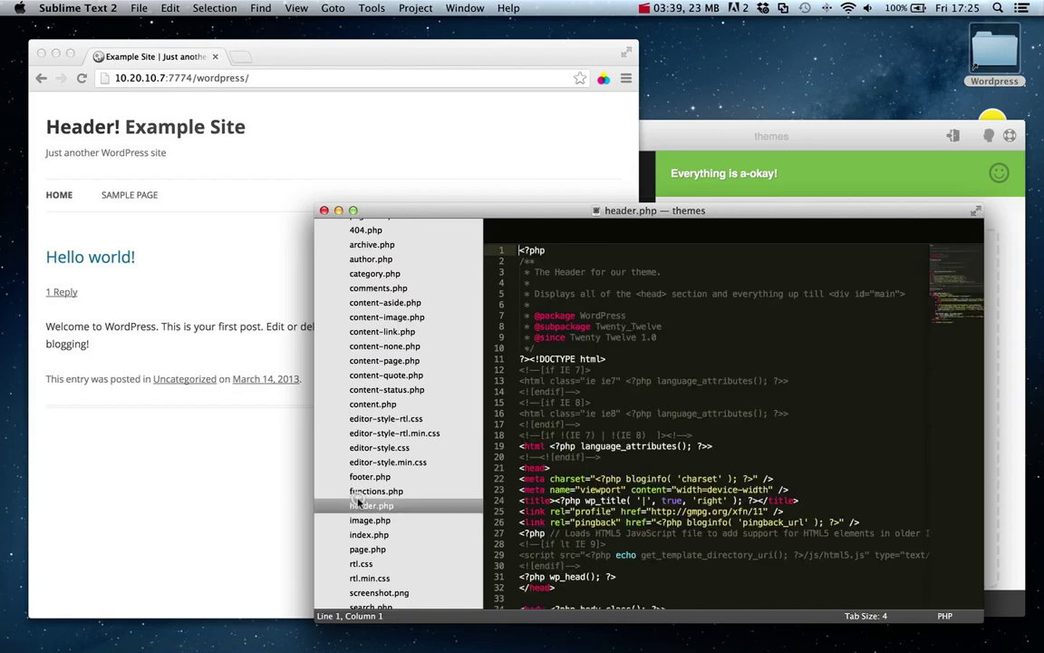
- Remove the text "Header!" from the site-title heading in header.php and save the file
{"action": "scroll", "coordinate": [596, 525], "scroll_direction": "down", "scroll_amount": 5}
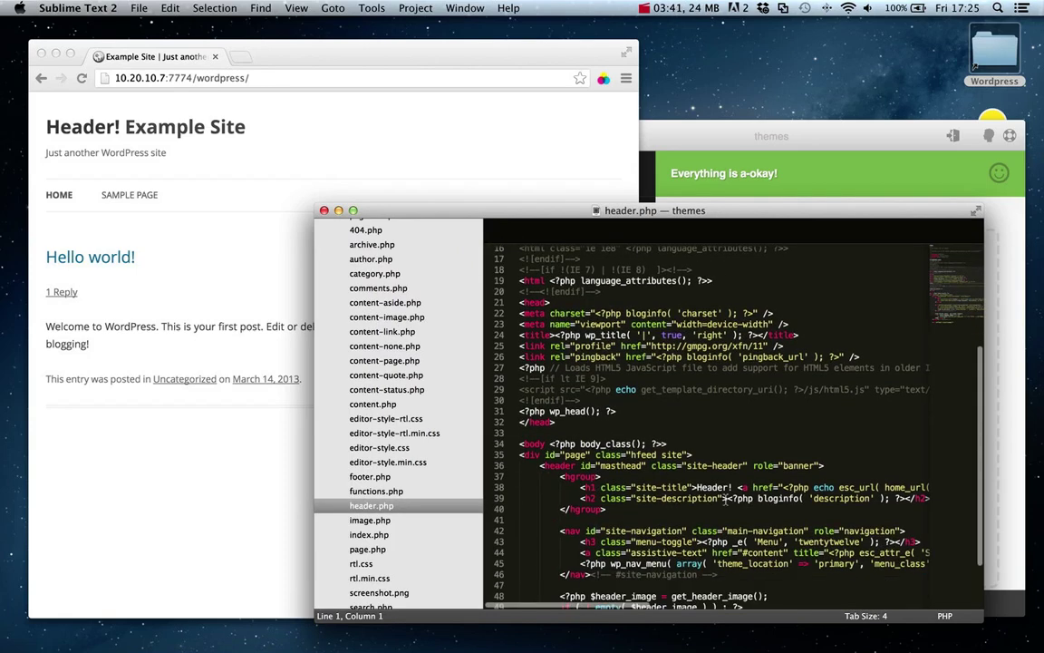
{"action": "left_click_drag", "start_coordinate": [733, 488], "coordinate": [696, 487]}
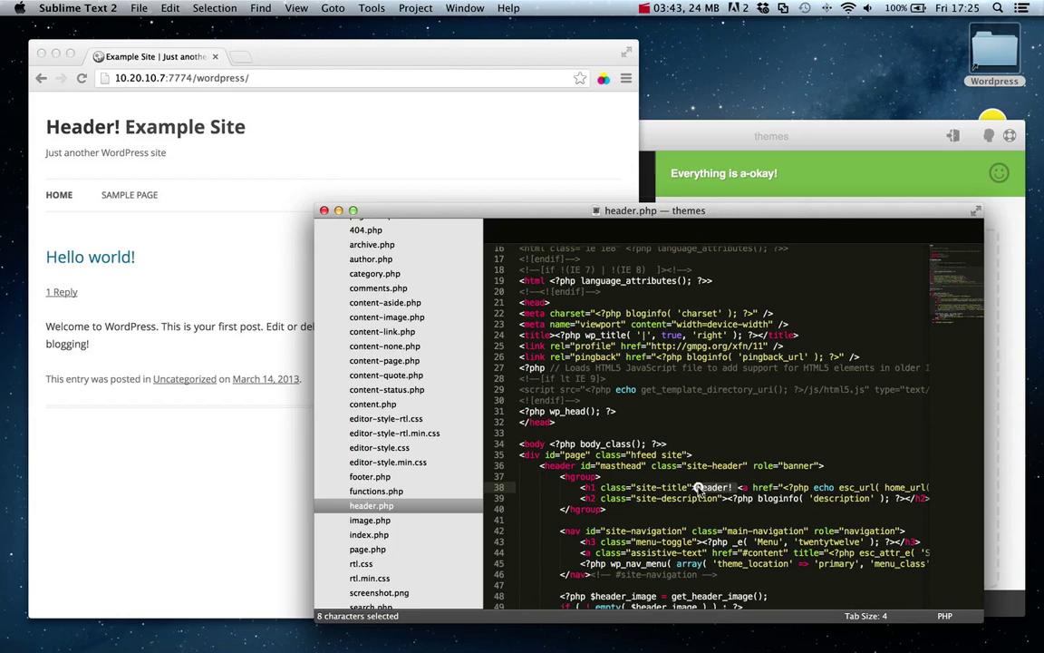
{"action": "key", "text": "BackSpace"}
{"action": "key", "text": "super+s"}
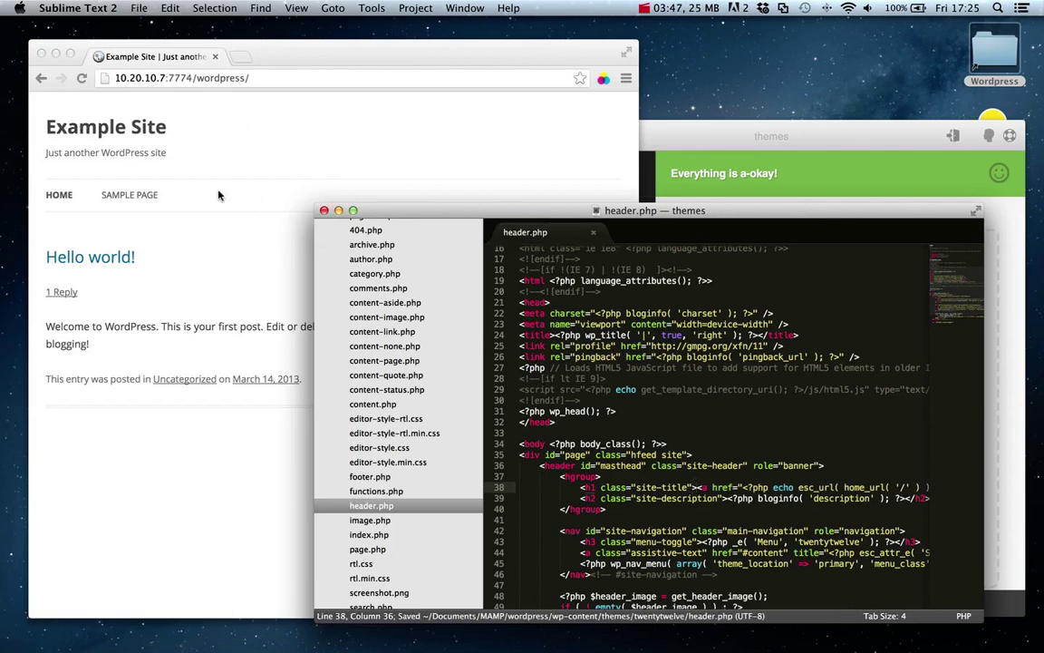
- Open twentytwelve's style.scss, add background-color:yellow; after vertical-align in the first =Reset rule, and save the file
{"action": "scroll", "coordinate": [421, 451], "scroll_direction": "down", "scroll_amount": 5}
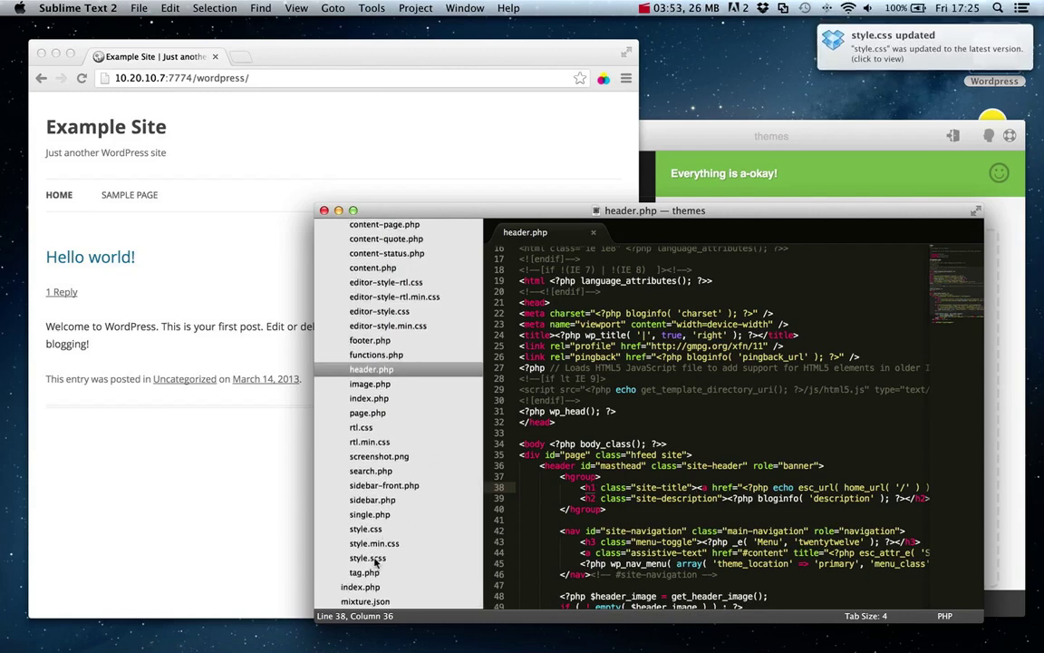
{"action": "left_click", "coordinate": [368, 558]}
{"action": "scroll", "coordinate": [553, 457], "scroll_direction": "down", "scroll_amount": 14}
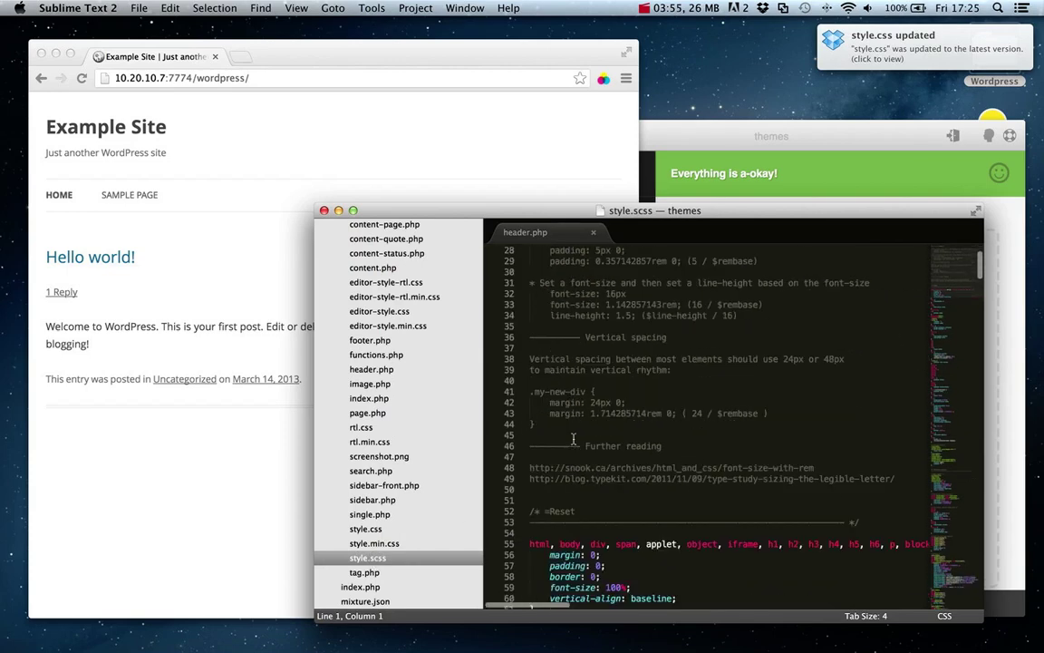
{"action": "left_click", "coordinate": [685, 434]}
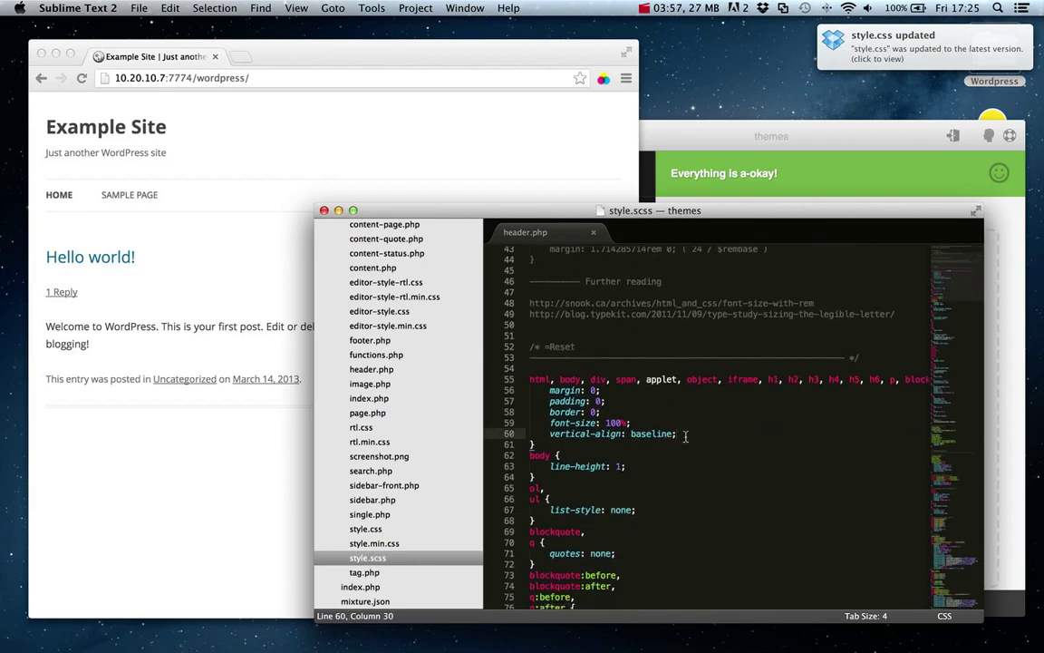
{"action": "key", "text": "Return"}
{"action": "type", "text": "d"}
{"action": "key", "text": "BackSpace"}
{"action": "type", "text": "back"}
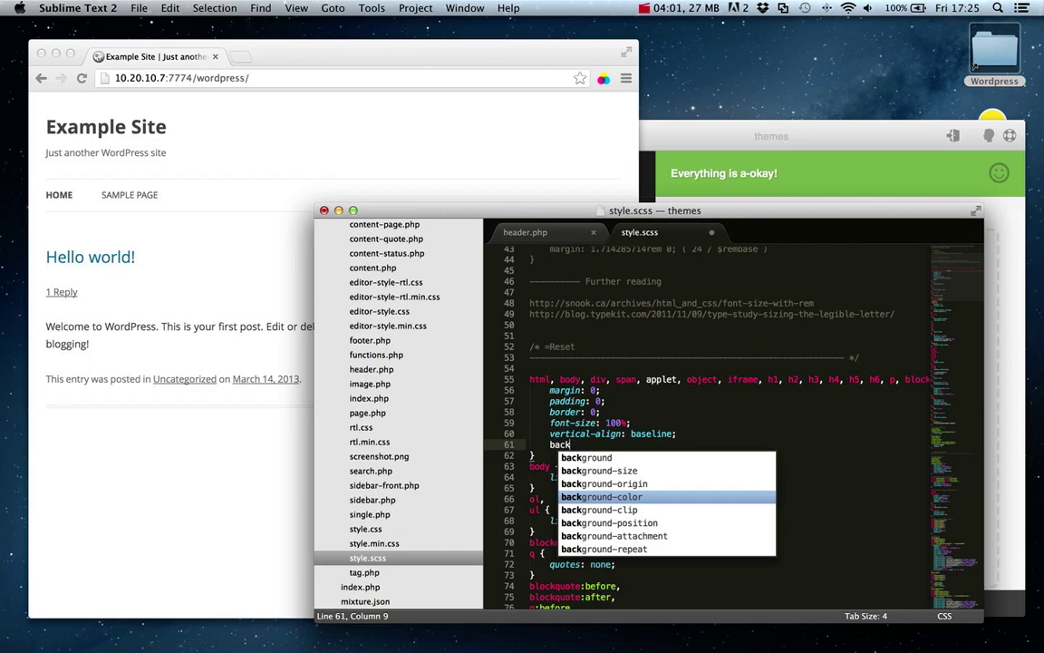
{"action": "type", "text": "ground-col"}
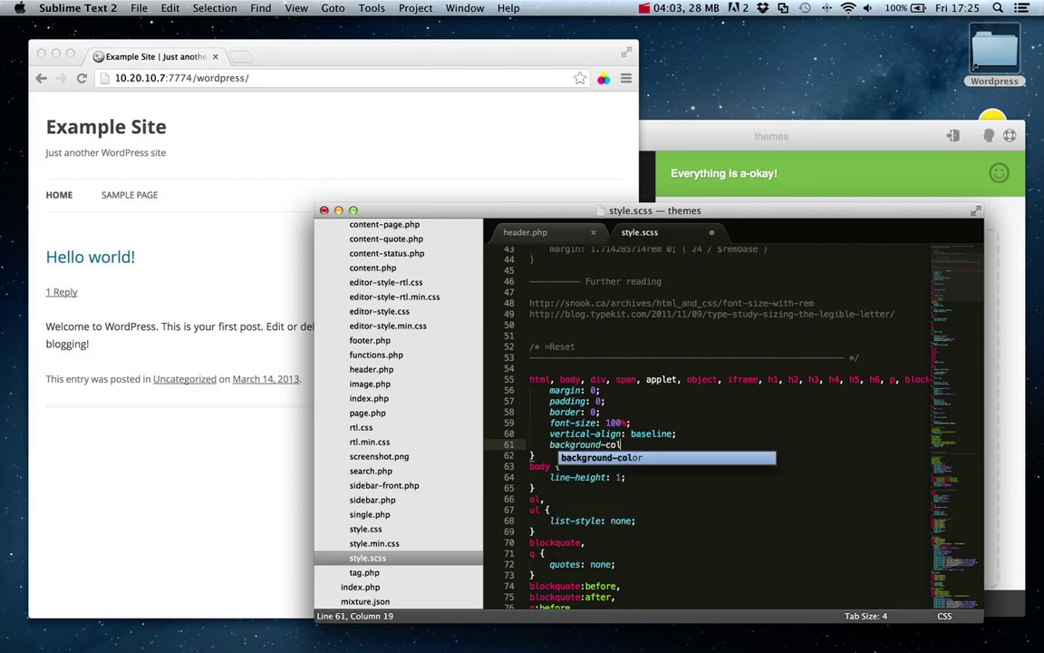
{"action": "key", "text": "Tab"}
{"action": "type", "text": "y"}
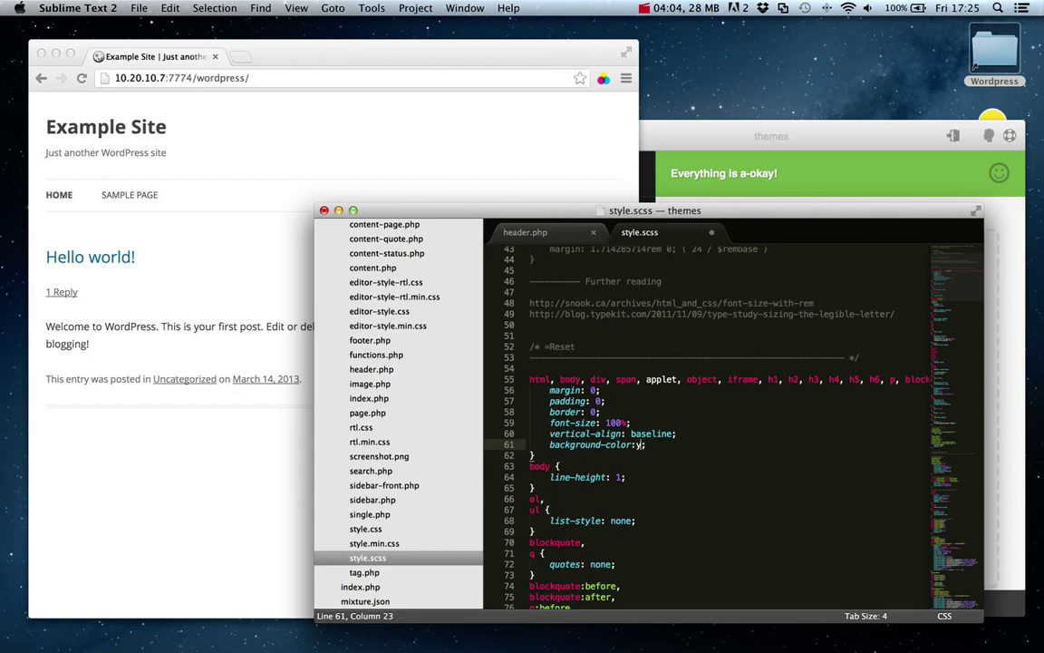
{"action": "type", "text": "ellow"}
{"action": "key", "text": "super+s"}
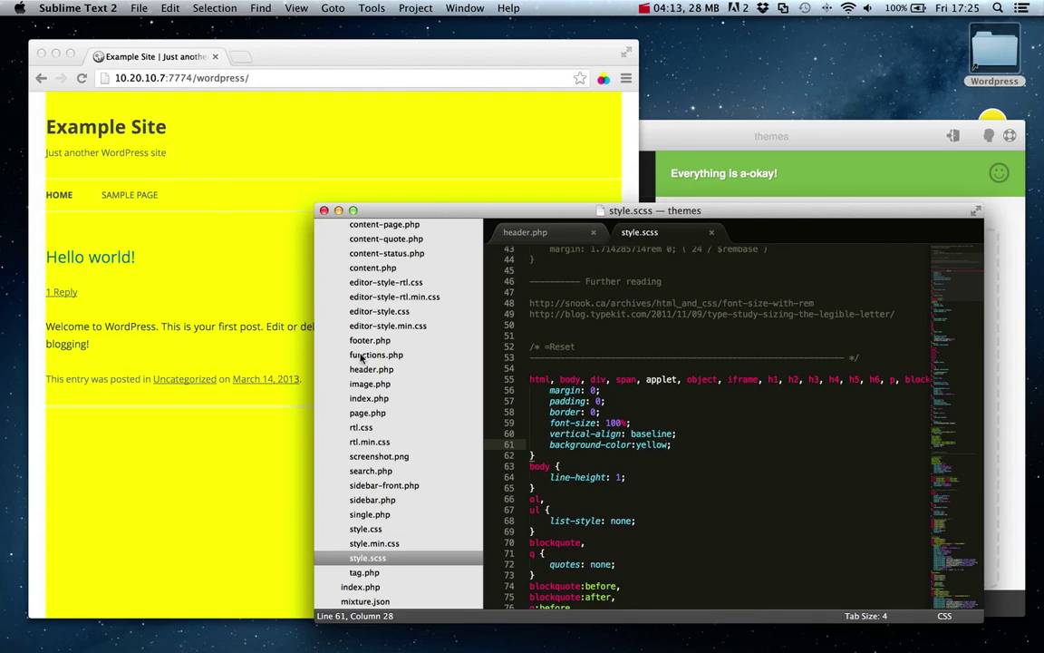
- Delete the yellow background-color line from the =Reset rule in style.scss and save the file
{"action": "double_click", "coordinate": [651, 443]}
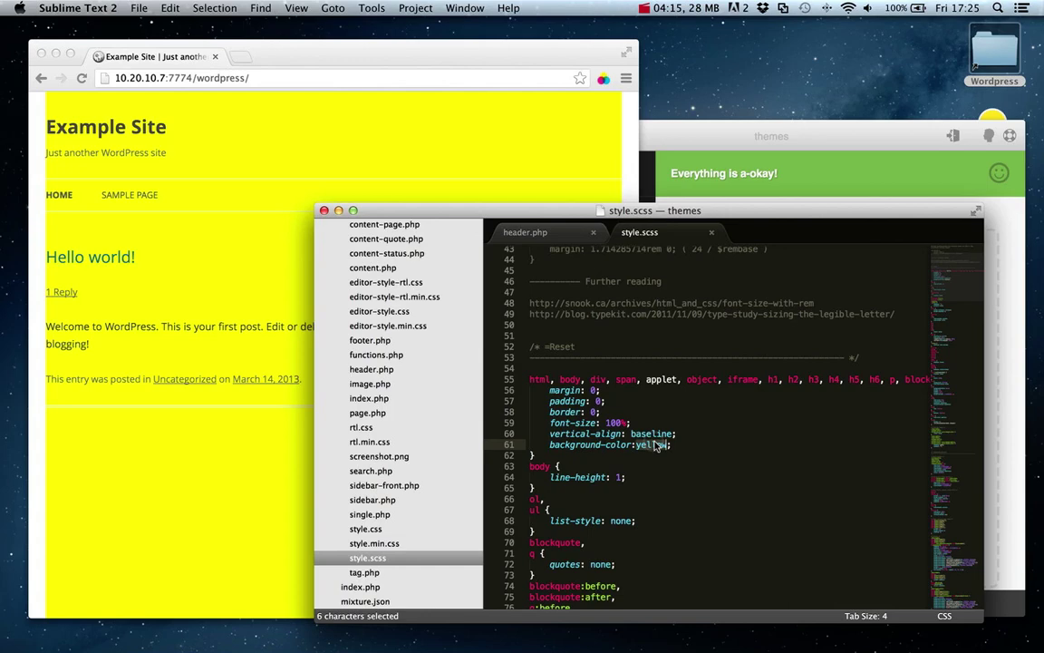
{"action": "left_click", "coordinate": [670, 444]}
{"action": "left_click_drag", "start_coordinate": [671, 445], "coordinate": [494, 445]}
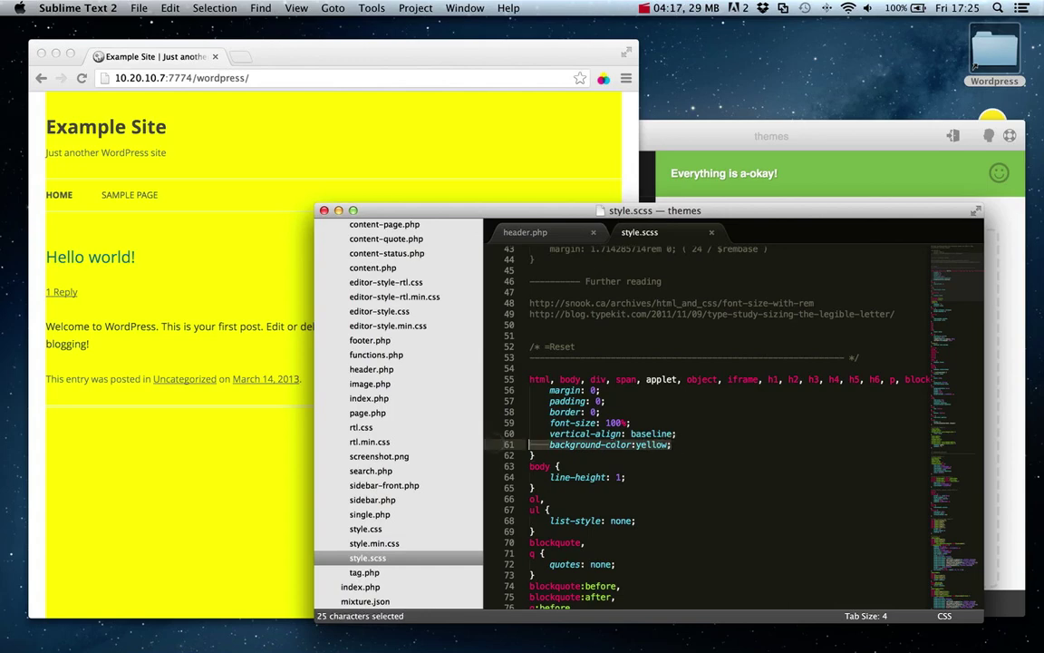
{"action": "key", "text": "BackSpace"}
{"action": "key", "text": "BackSpace"}
{"action": "key", "text": "super+s"}
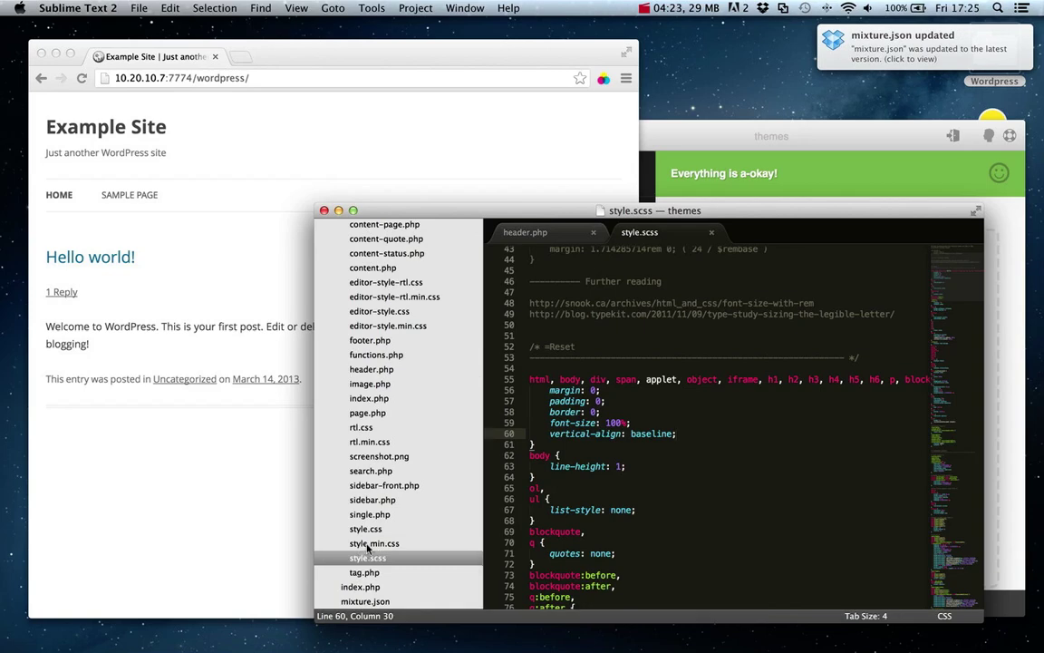
- Close the theme editor window, bring Mixture to the front, and open the project's settings file
{"action": "left_click", "coordinate": [324, 211]}
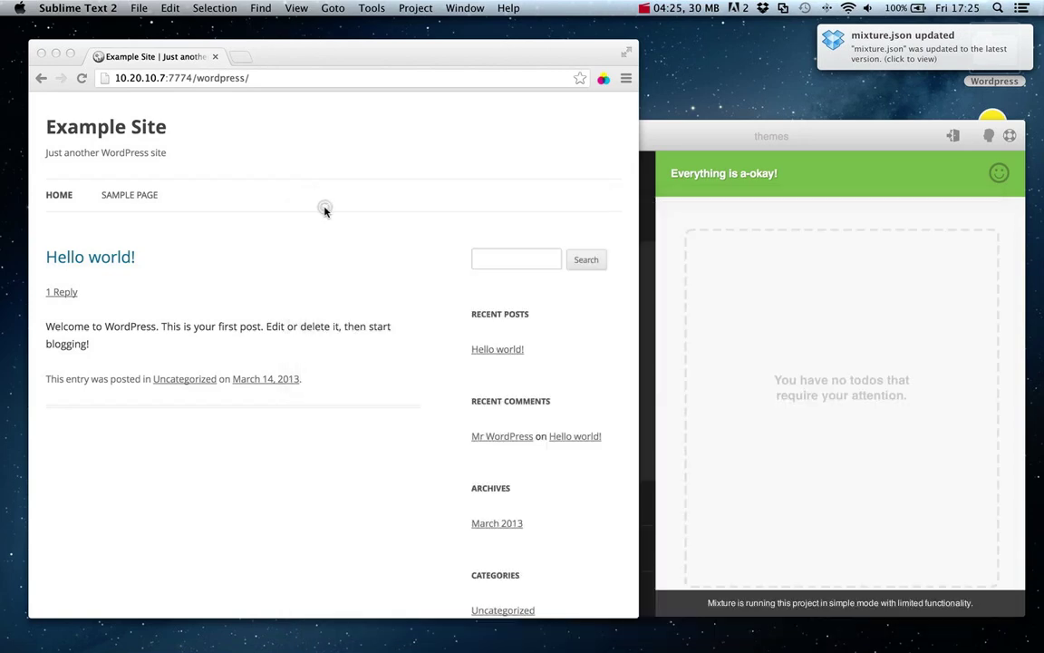
{"action": "left_click", "coordinate": [761, 137]}
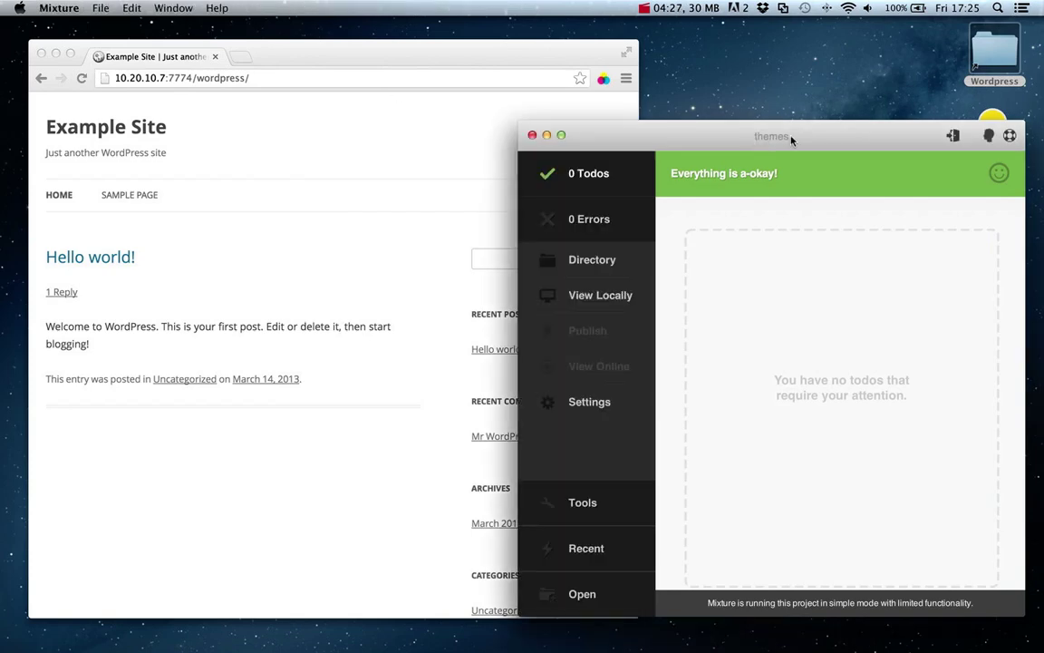
{"action": "left_click_drag", "start_coordinate": [762, 142], "coordinate": [678, 107]}
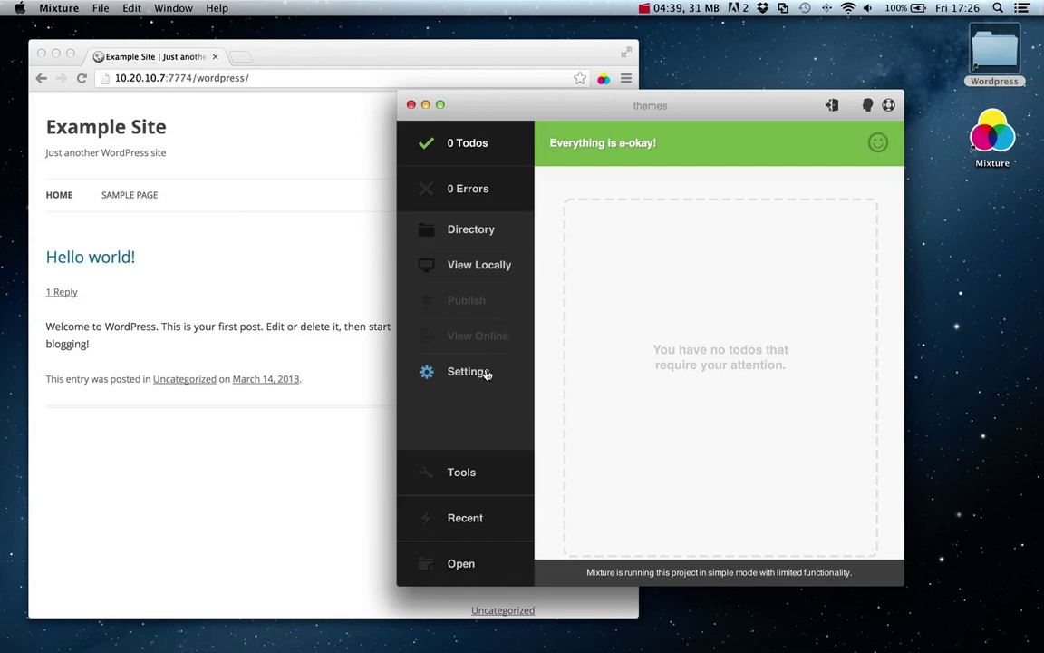
{"action": "left_click", "coordinate": [453, 371]}
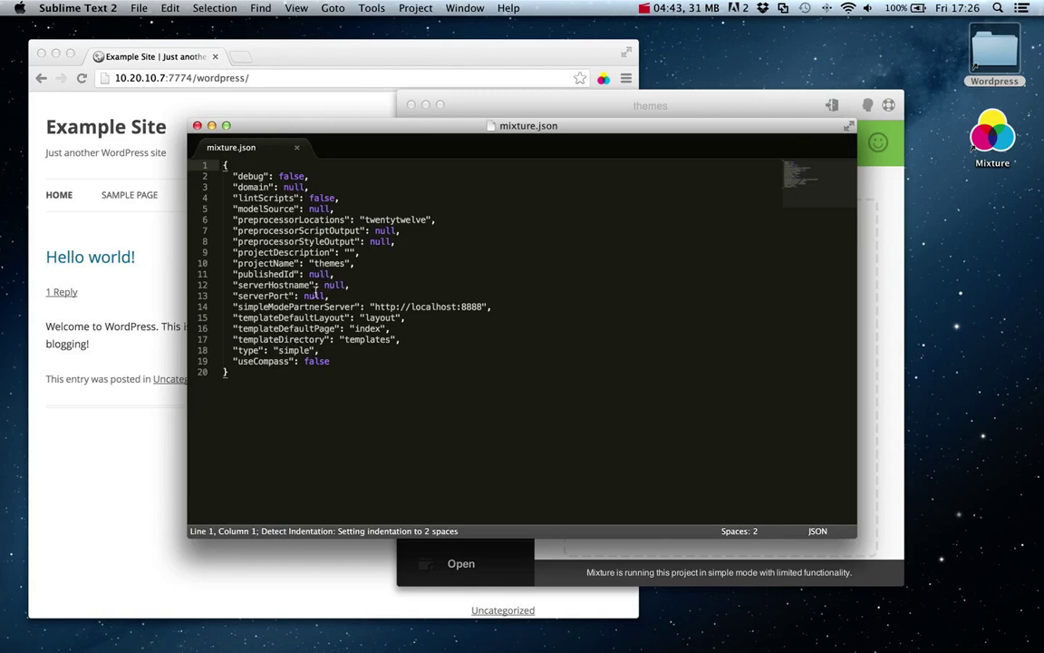
- Set serverHostname to "localhost" in mixture.json and save the file
{"action": "double_click", "coordinate": [332, 285]}
{"action": "type", "text": "\""}
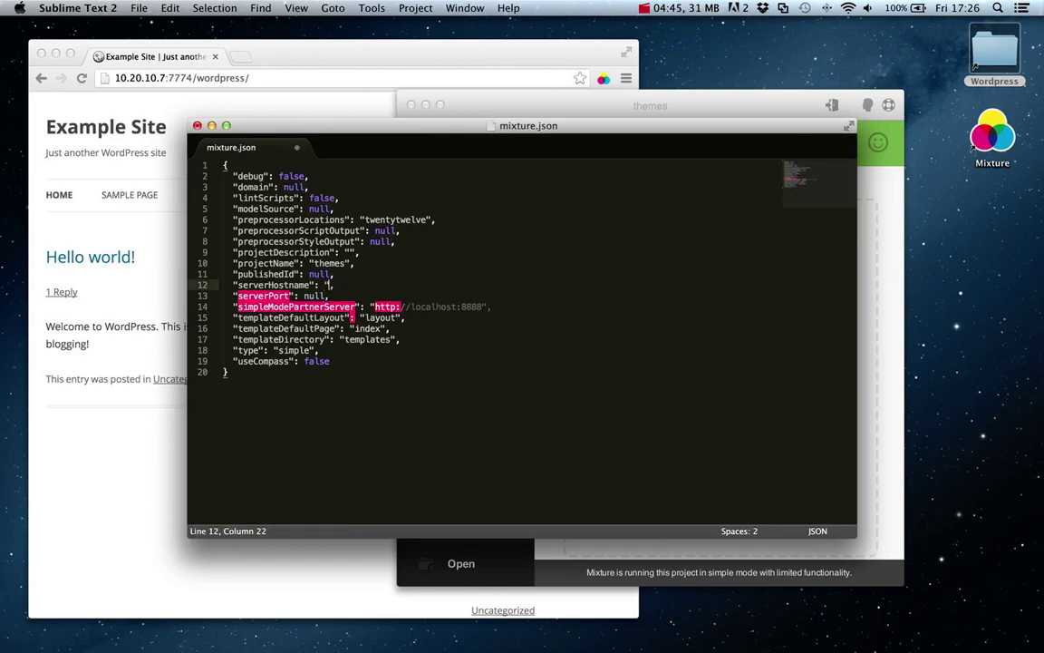
{"action": "type", "text": "localhos"}
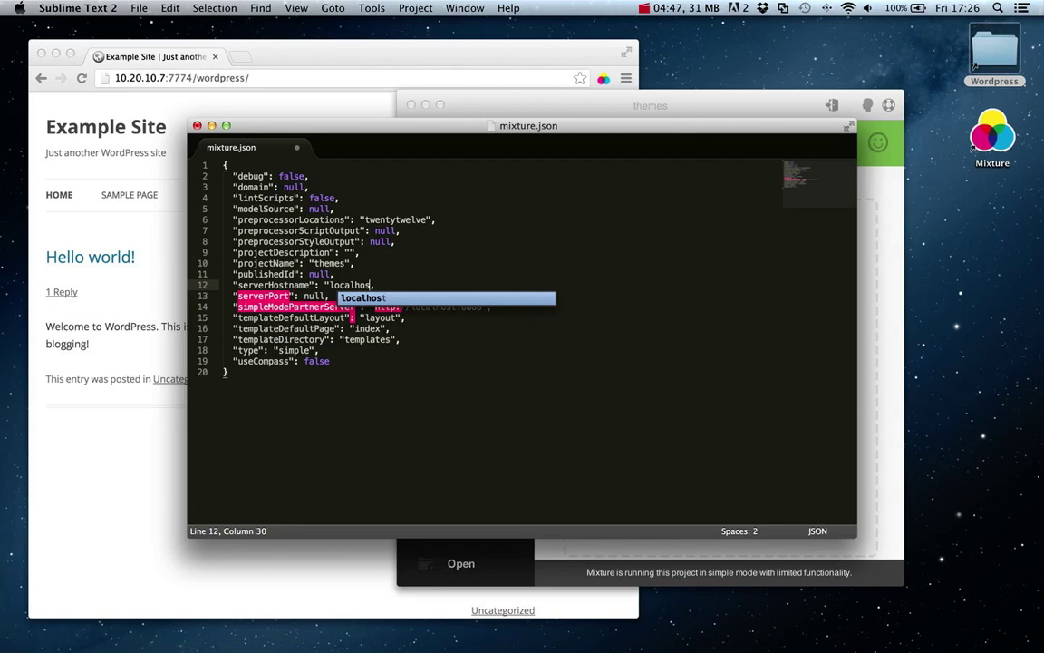
{"action": "type", "text": "t\""}
{"action": "key", "text": "super+s"}
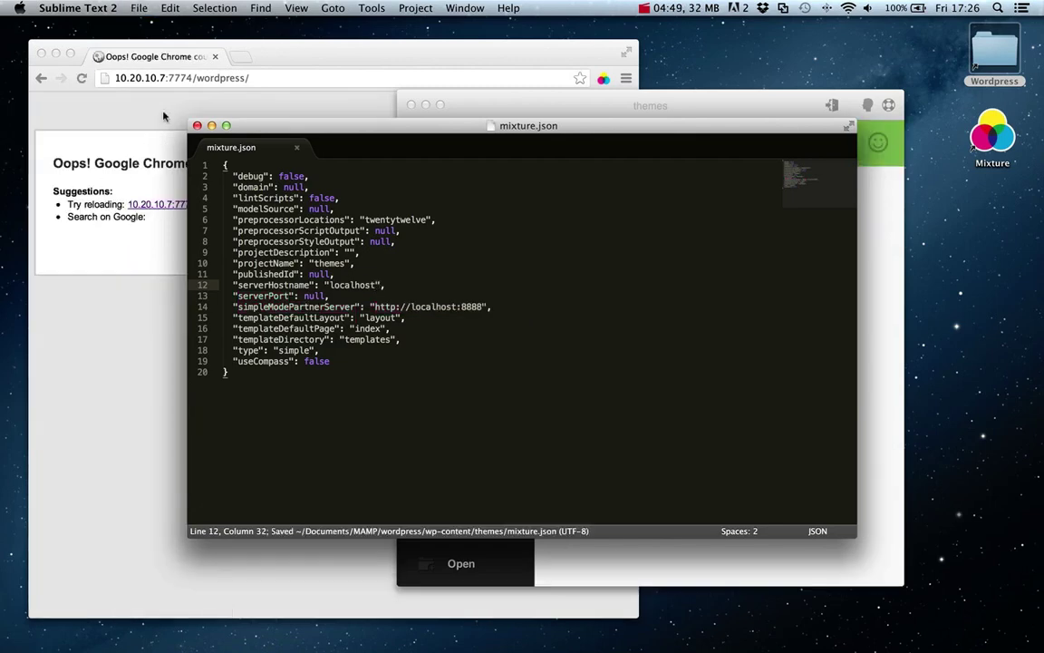
- Close the old Chrome window, view the Mixture project locally again, and open the wordpress directory at localhost:7774
{"action": "left_click", "coordinate": [180, 92]}
{"action": "left_click", "coordinate": [40, 56]}
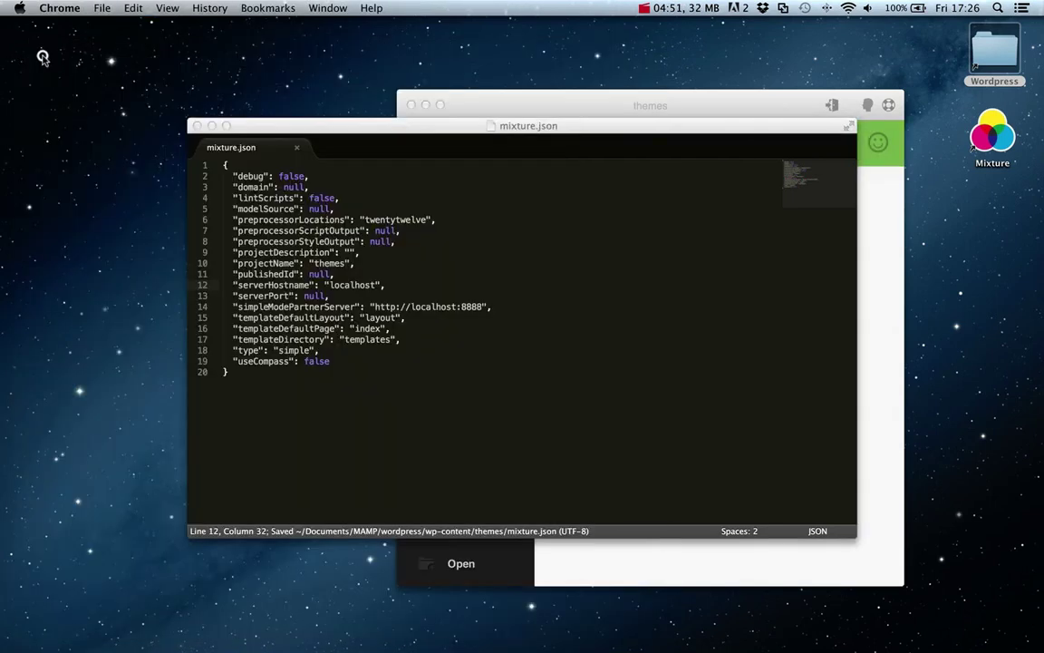
{"action": "left_click", "coordinate": [566, 110]}
{"action": "left_click", "coordinate": [496, 264]}
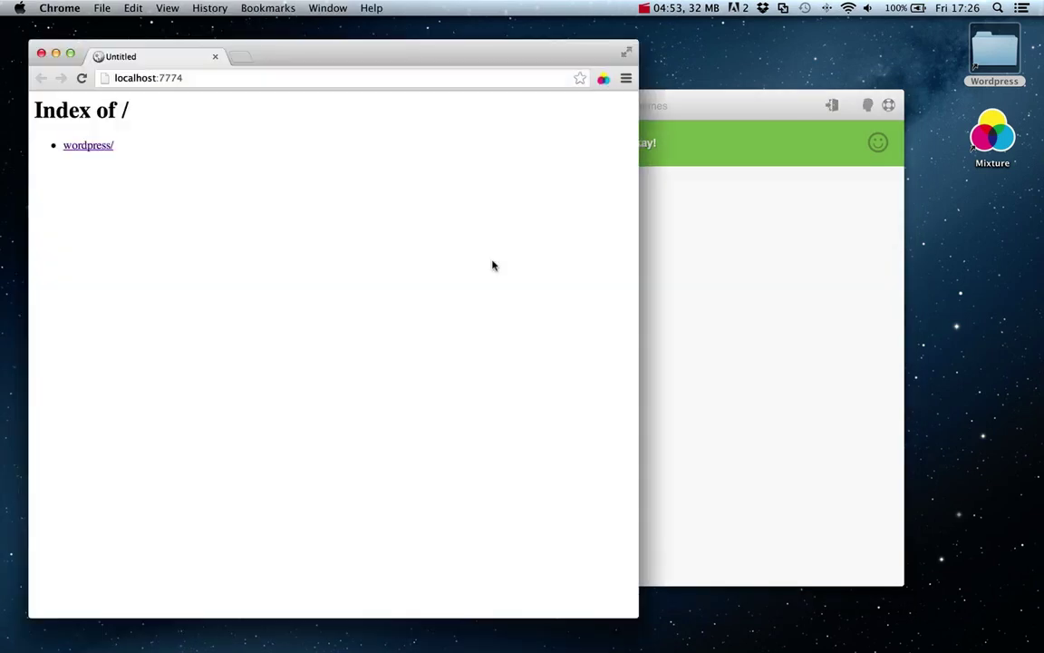
{"action": "left_click", "coordinate": [88, 145]}
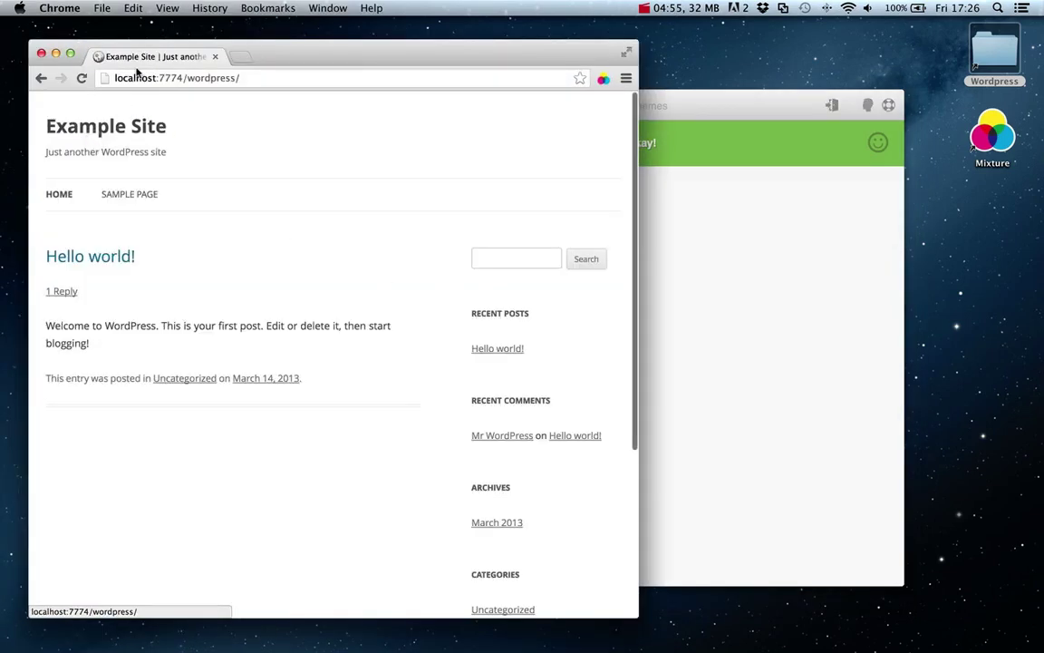
- View the Sample Page of the local WordPress site
{"action": "left_click", "coordinate": [111, 195]}
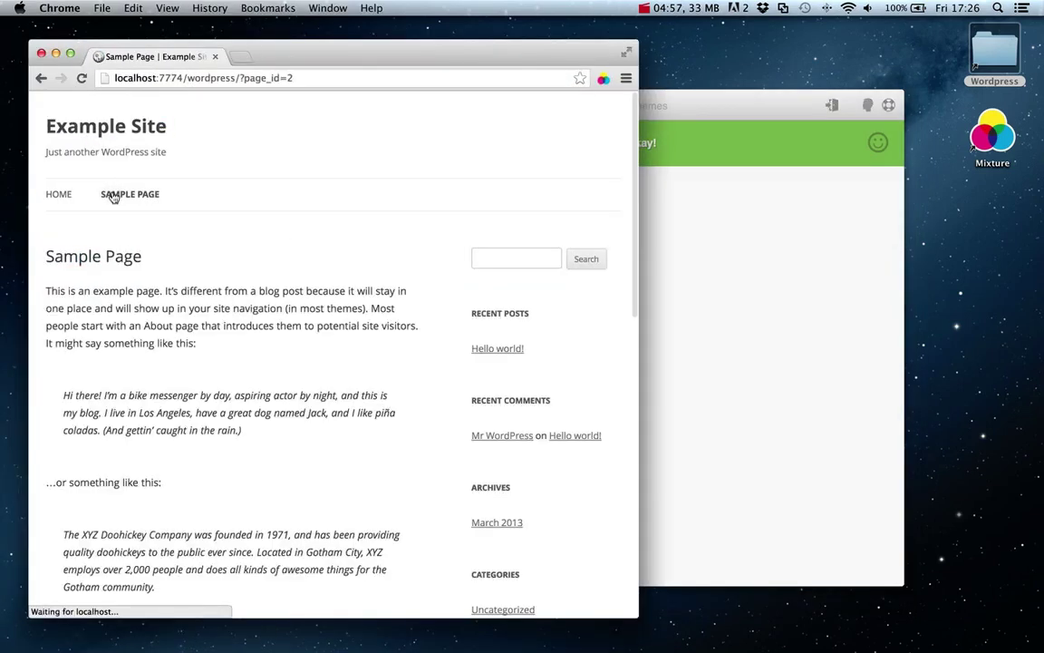
- Switch to Mixture, launch its Browserstack tool for the local project, and open the wordpress directory in the remote test browser
{"action": "left_click", "coordinate": [713, 111]}
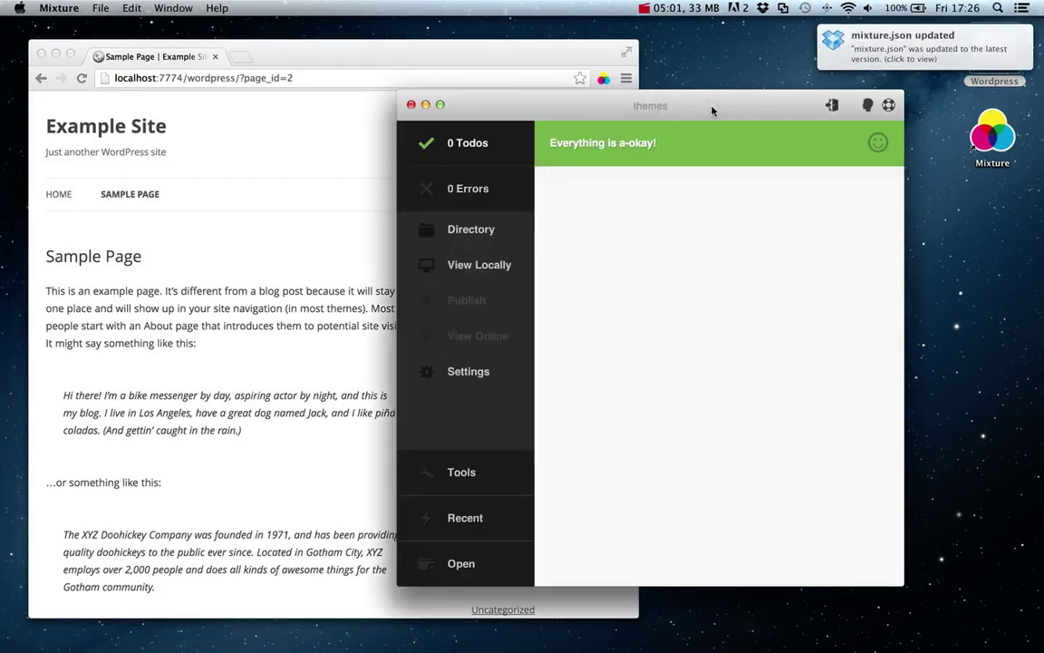
{"action": "left_click", "coordinate": [477, 474]}
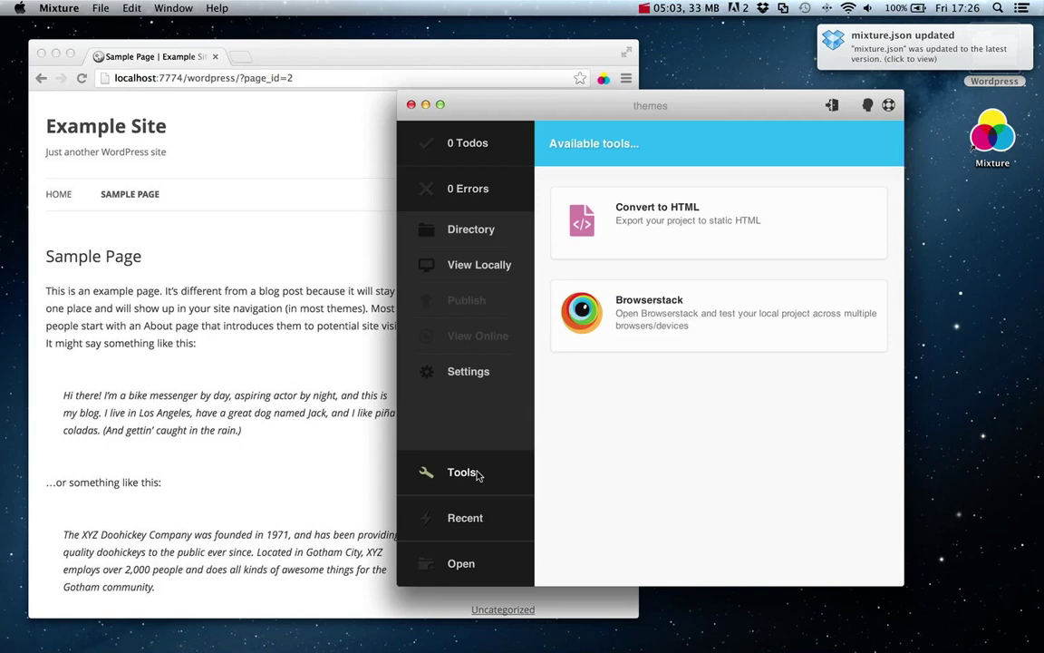
{"action": "left_click", "coordinate": [695, 330]}
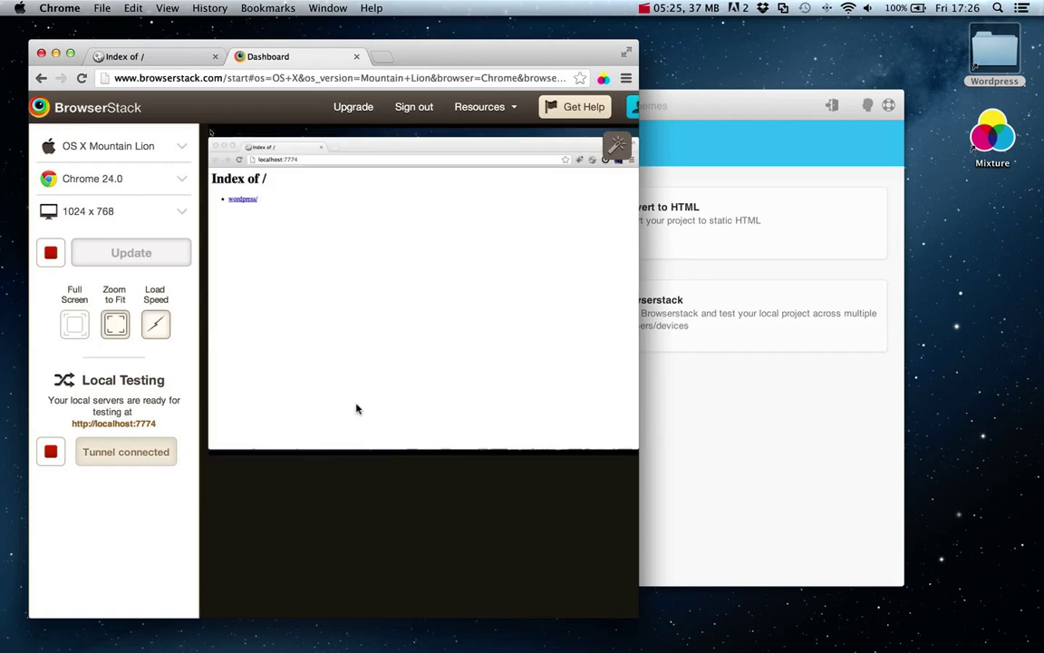
{"action": "left_click", "coordinate": [233, 200]}
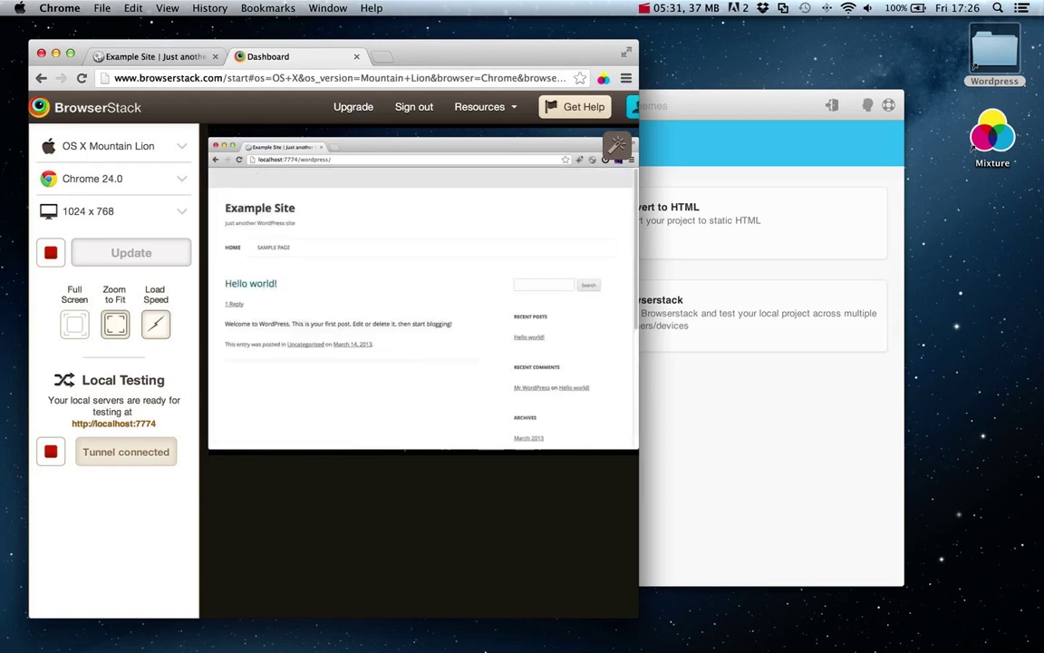
- Close mixture.json in Sublime Text and load the themes folder from the Wordpress folder's wp-content directory into the editor
{"action": "left_click", "coordinate": [548, 644]}
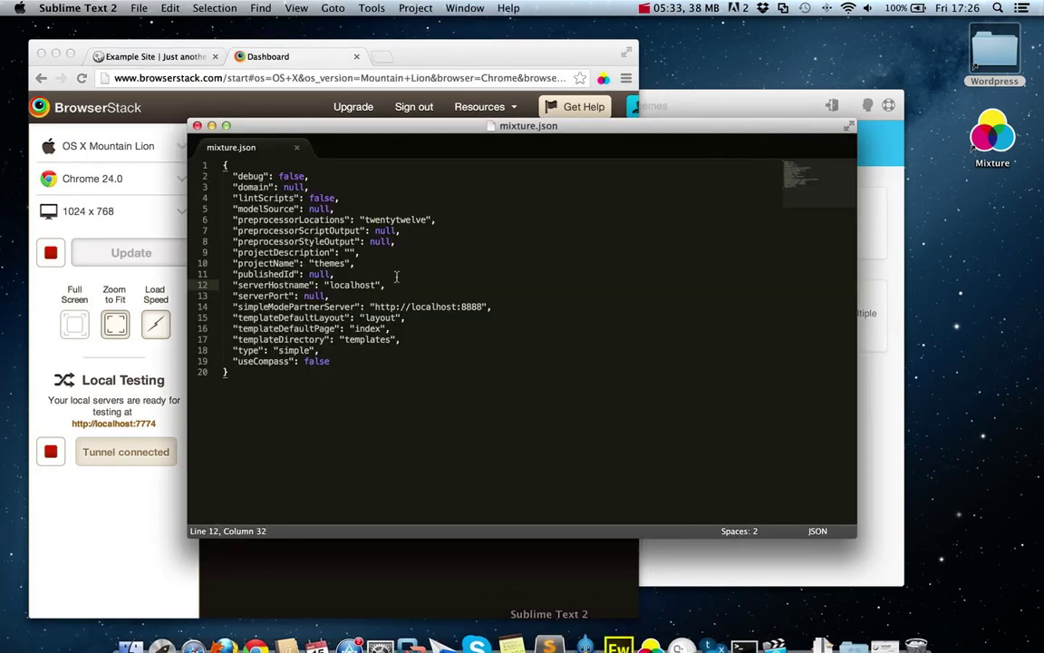
{"action": "left_click", "coordinate": [298, 150]}
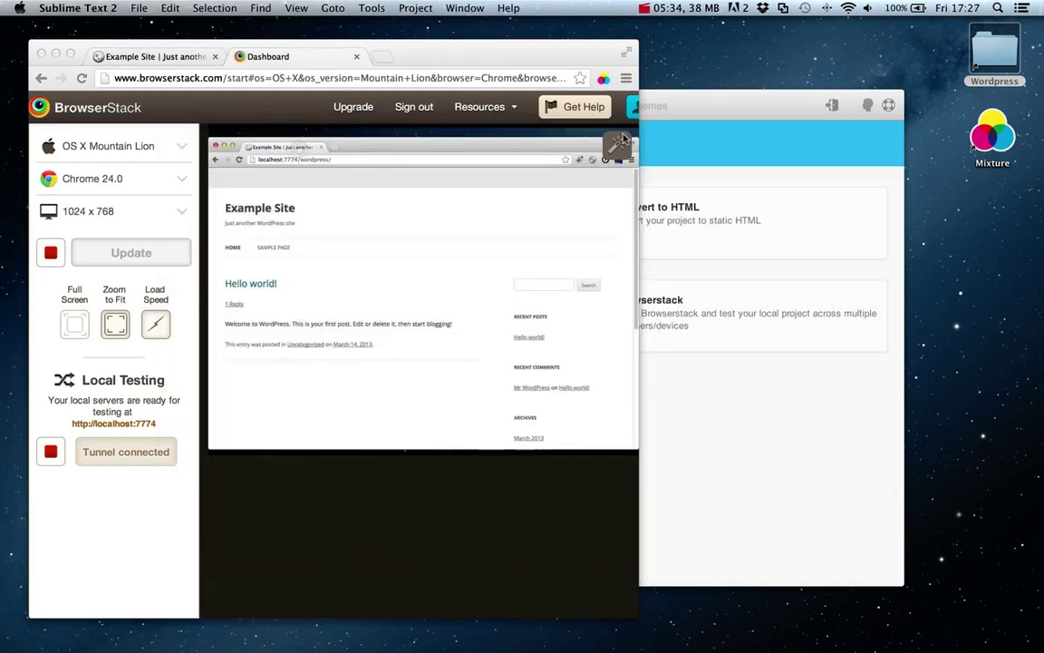
{"action": "double_click", "coordinate": [995, 56]}
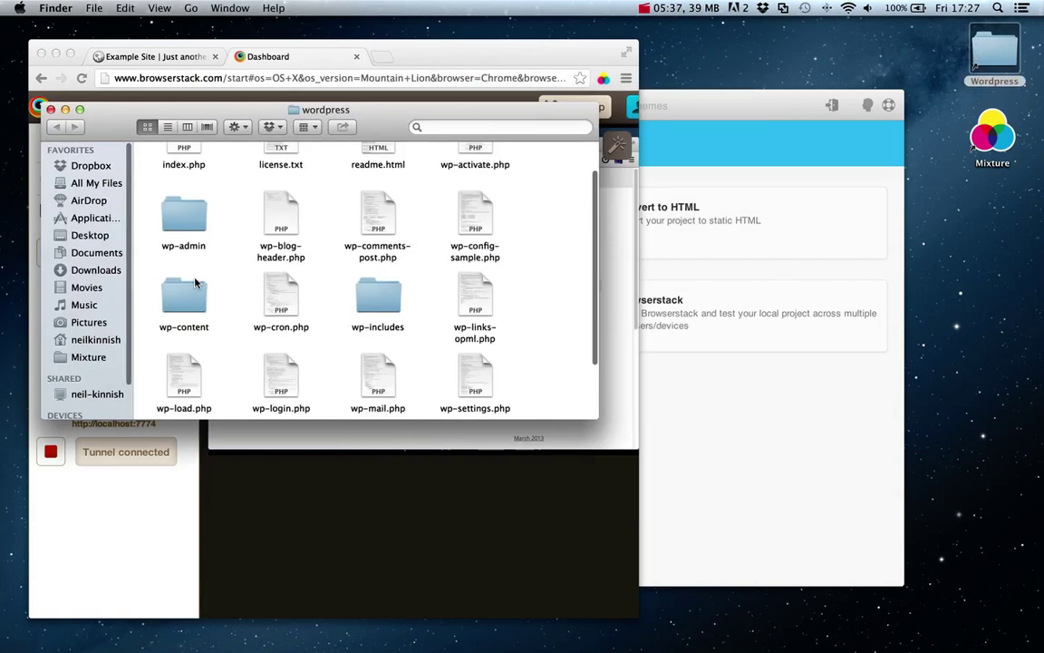
{"action": "double_click", "coordinate": [182, 249]}
{"action": "double_click", "coordinate": [381, 172]}
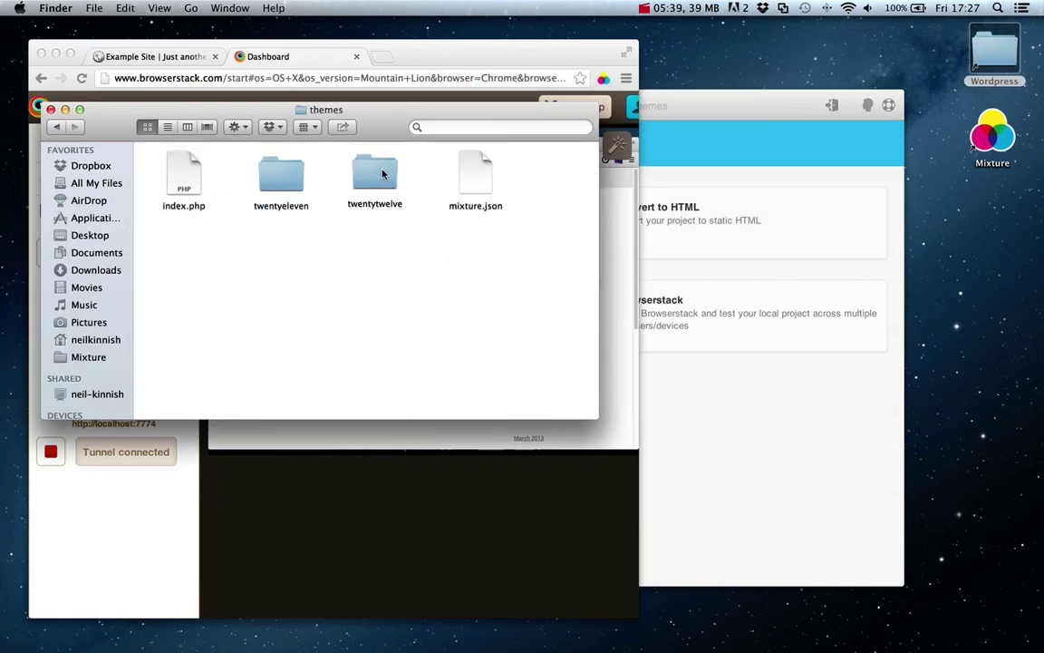
{"action": "left_click", "coordinate": [56, 126]}
{"action": "left_click", "coordinate": [371, 170]}
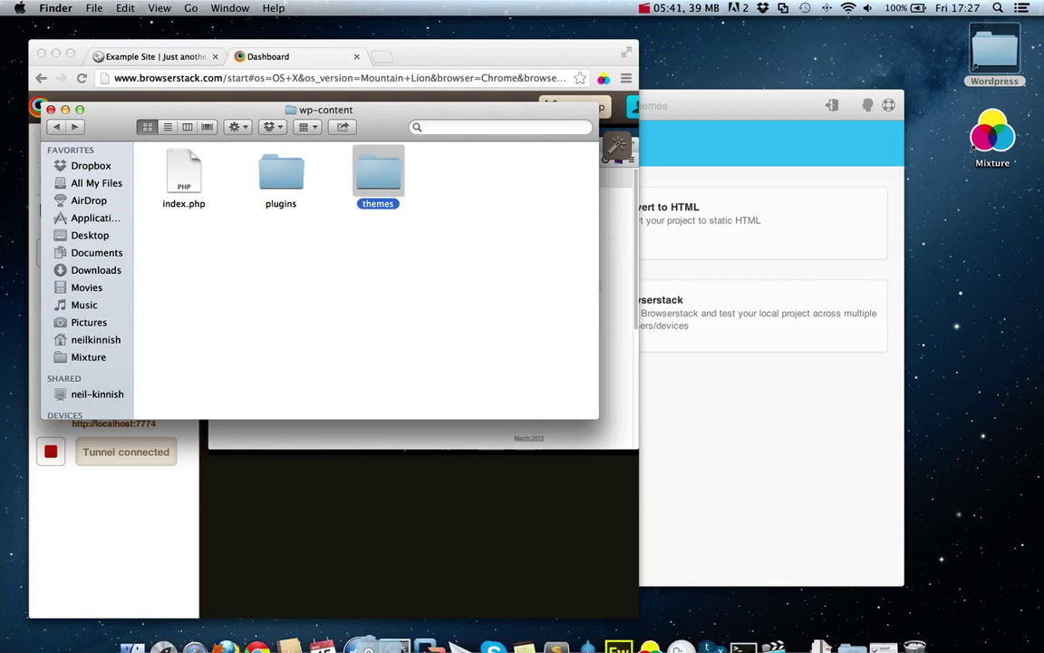
{"action": "left_click_drag", "start_coordinate": [547, 625], "coordinate": [546, 625]}
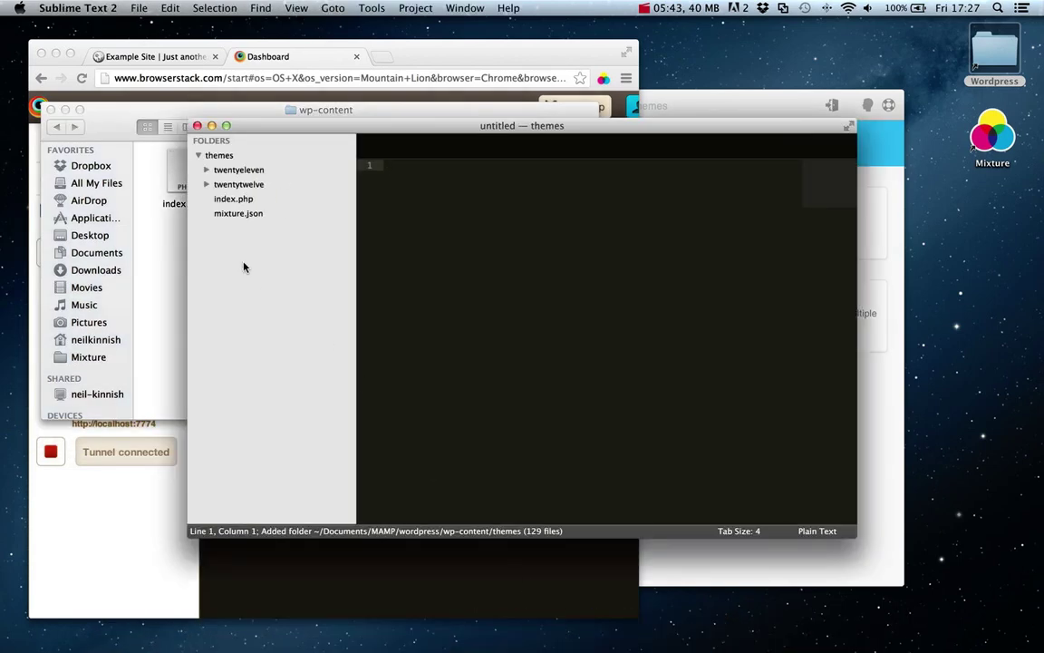
- Open header.php from the twentytwelve theme folder
{"action": "left_click", "coordinate": [207, 185]}
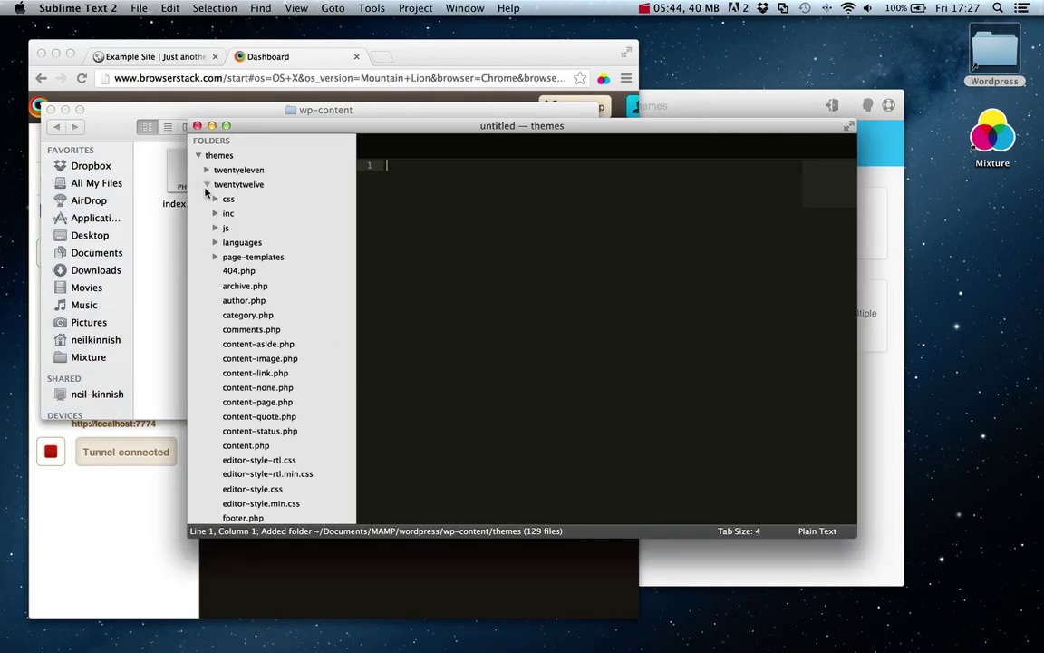
{"action": "scroll", "coordinate": [260, 362], "scroll_direction": "down", "scroll_amount": 5}
{"action": "left_click", "coordinate": [258, 348]}
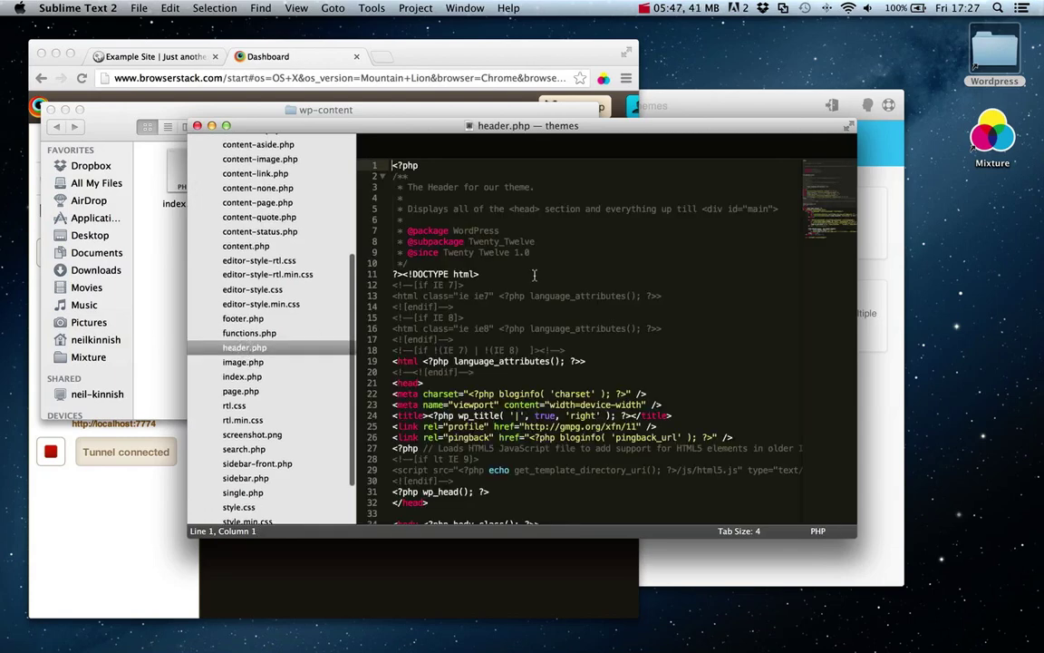
- Insert "Hello! " before the link in the site-title h1 of header.php, save the file, and check the page in BrowserStack
{"action": "scroll", "coordinate": [529, 375], "scroll_direction": "down", "scroll_amount": 4}
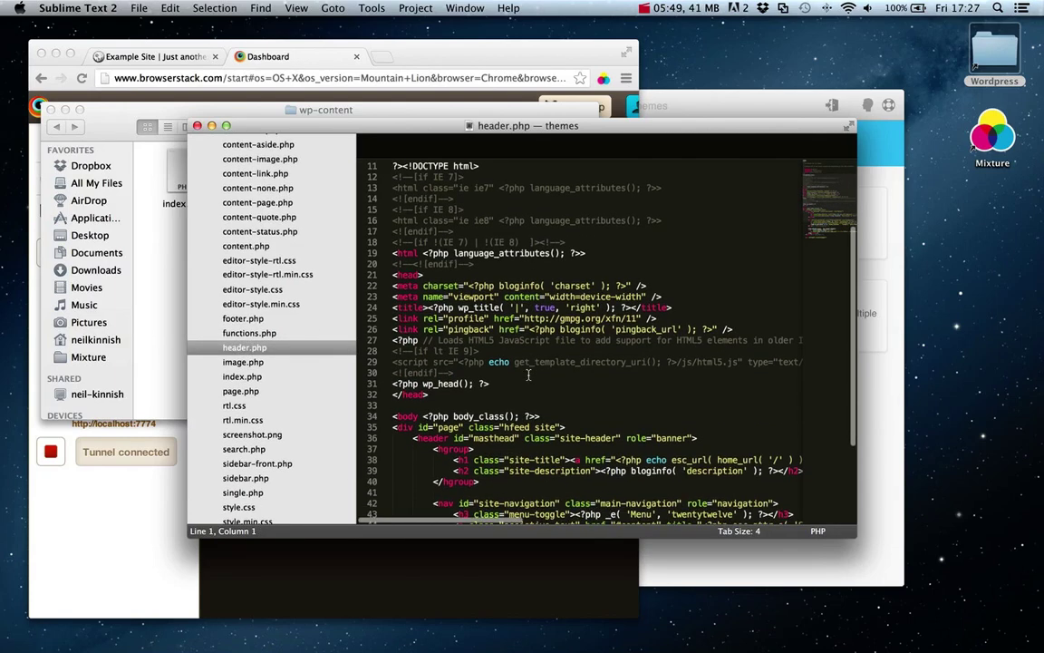
{"action": "left_click", "coordinate": [568, 448]}
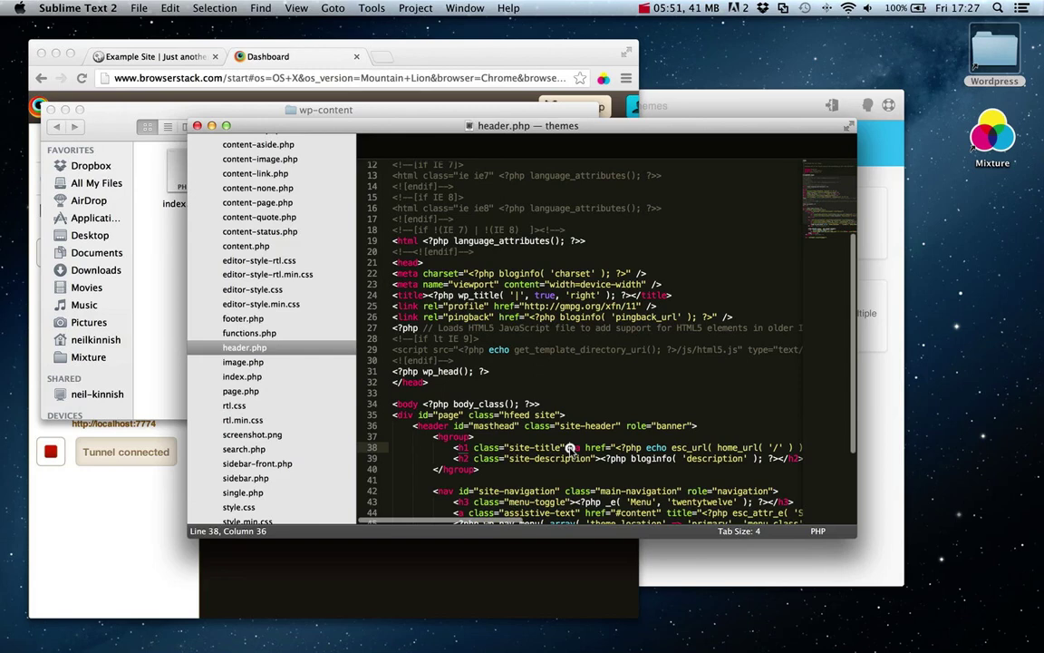
{"action": "type", "text": "Hello!"}
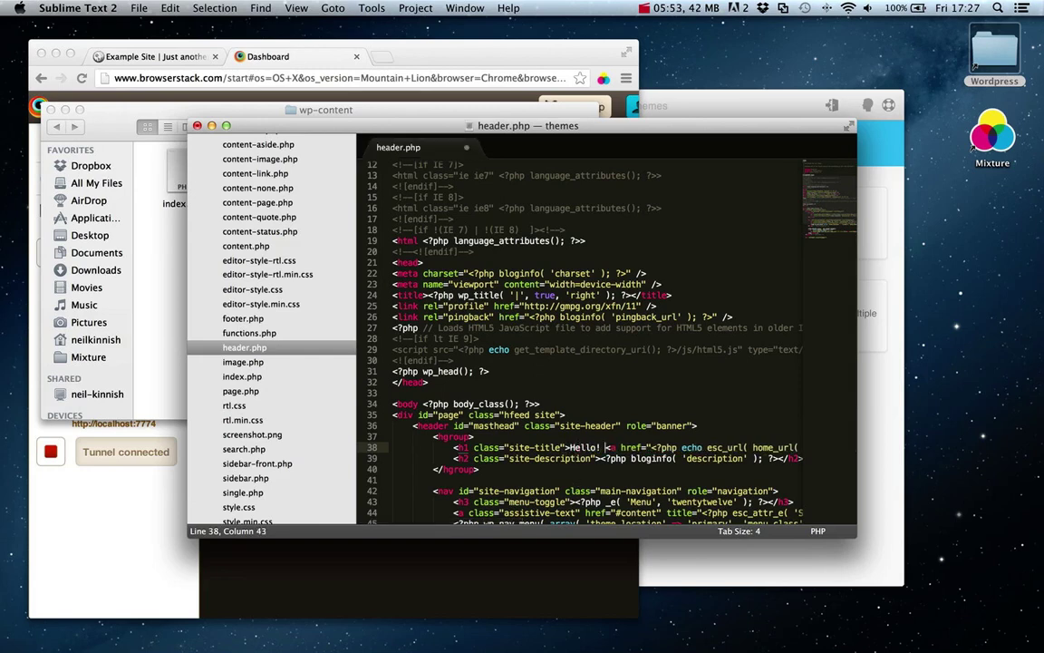
{"action": "key", "text": "super+s"}
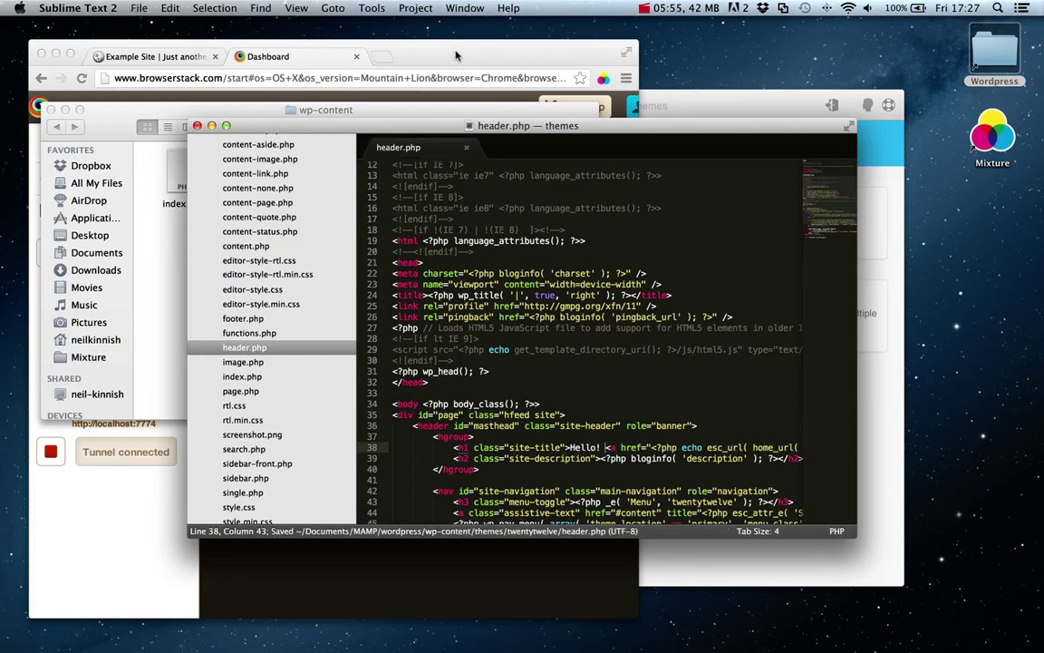
{"action": "left_click", "coordinate": [455, 53]}
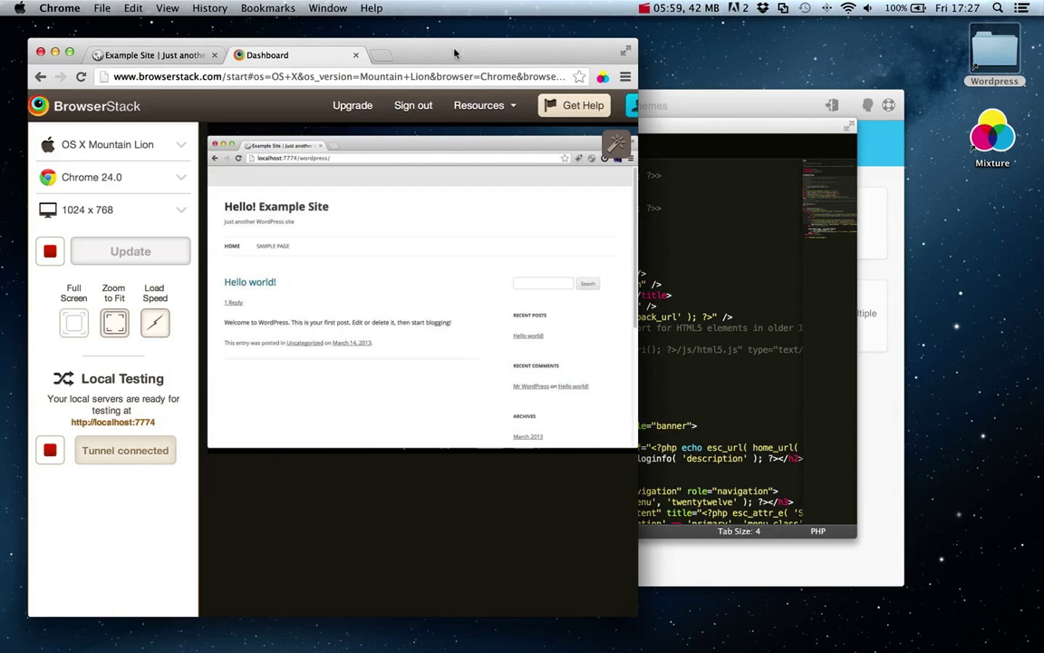
- Bring Mixture to the front, move its window slightly aside, and open the themes project's directory in Finder
{"action": "left_click", "coordinate": [712, 108]}
{"action": "left_click_drag", "start_coordinate": [646, 102], "coordinate": [682, 104]}
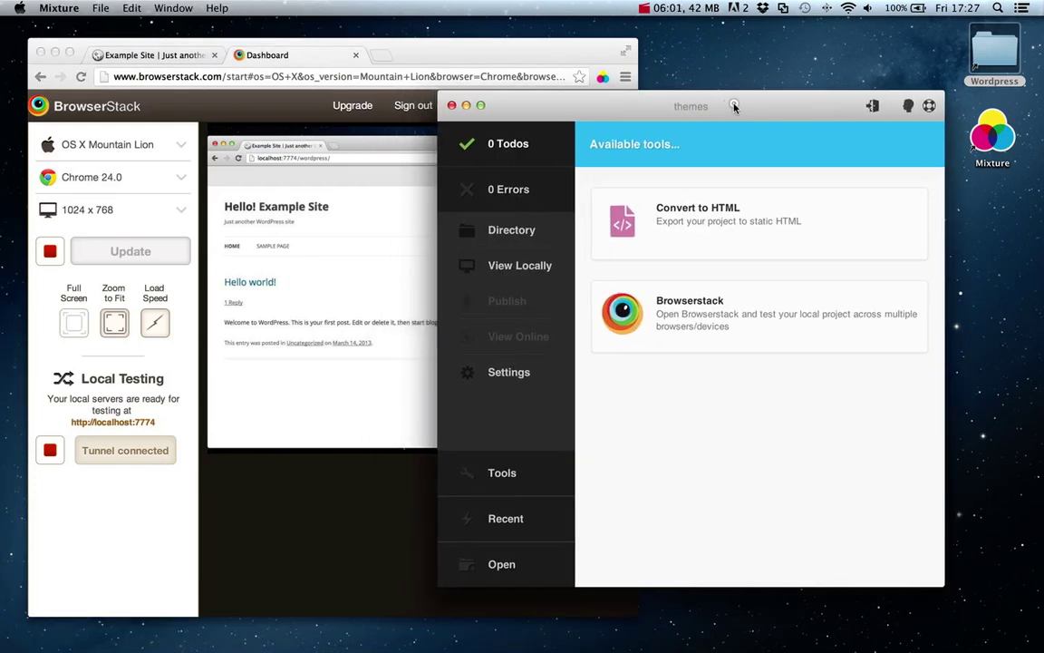
{"action": "left_click", "coordinate": [511, 230]}
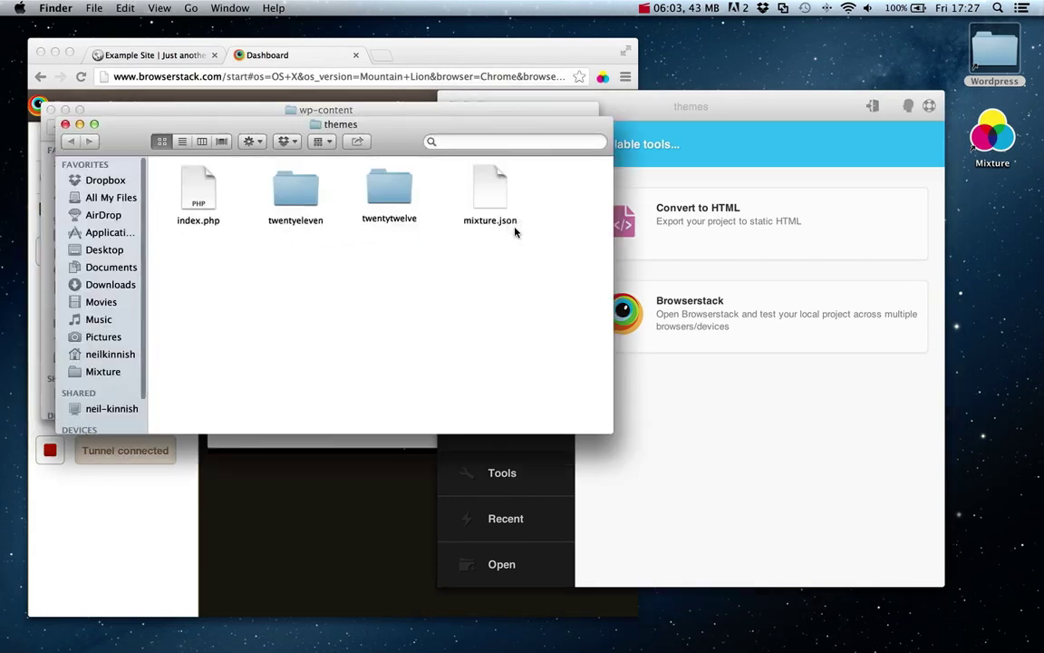